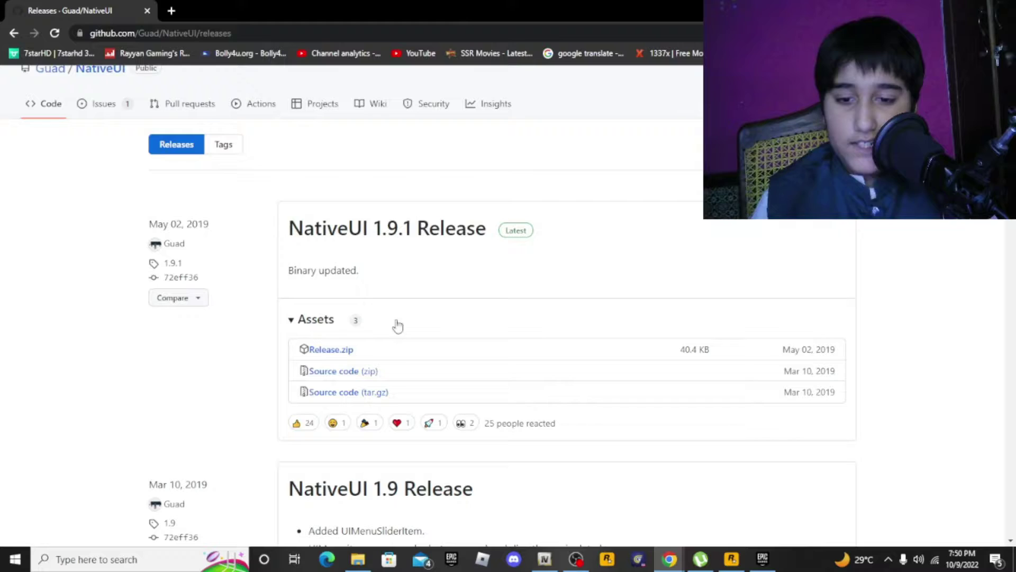
Start downloading the NativeUI 1.9.1 Release.zip asset and dismiss the IDM download prompt.
click(334, 351)
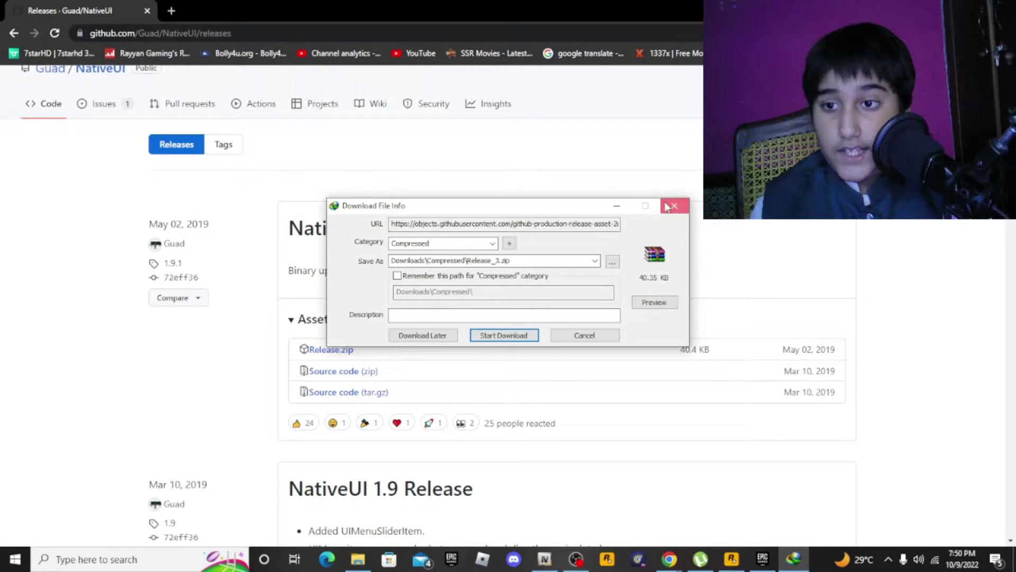
click(671, 205)
Open Downloads > Compressed > Release_2 in Explorer to find NativeUI.dll and NativeUI.xml, then check OpenIV.
click(358, 559)
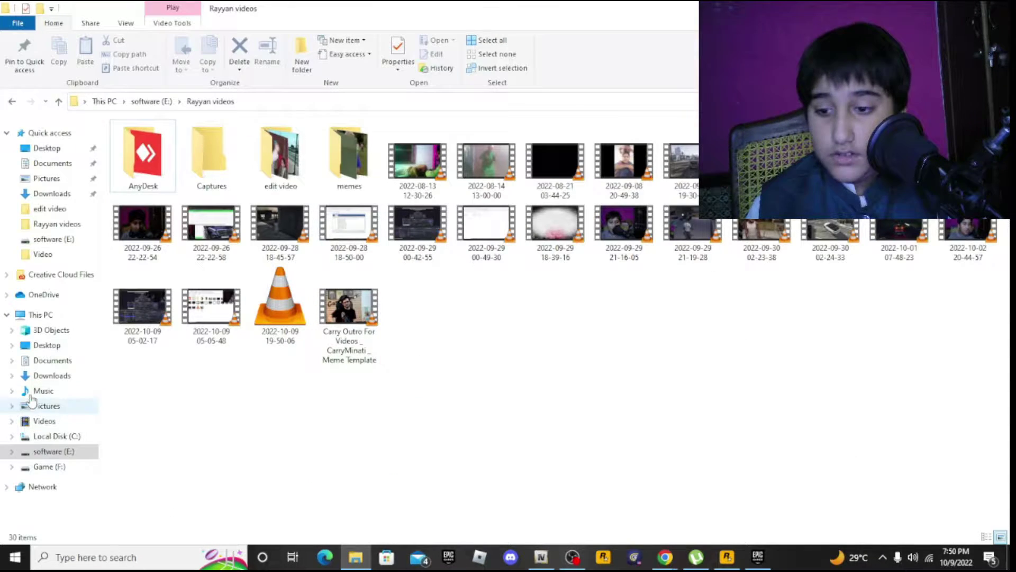
click(46, 344)
click(52, 375)
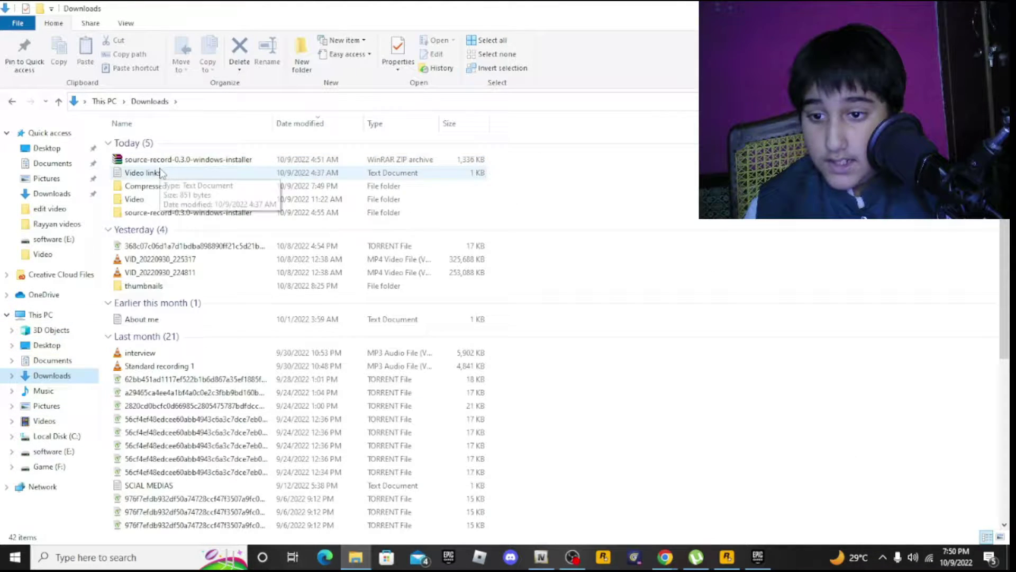
double_click(146, 185)
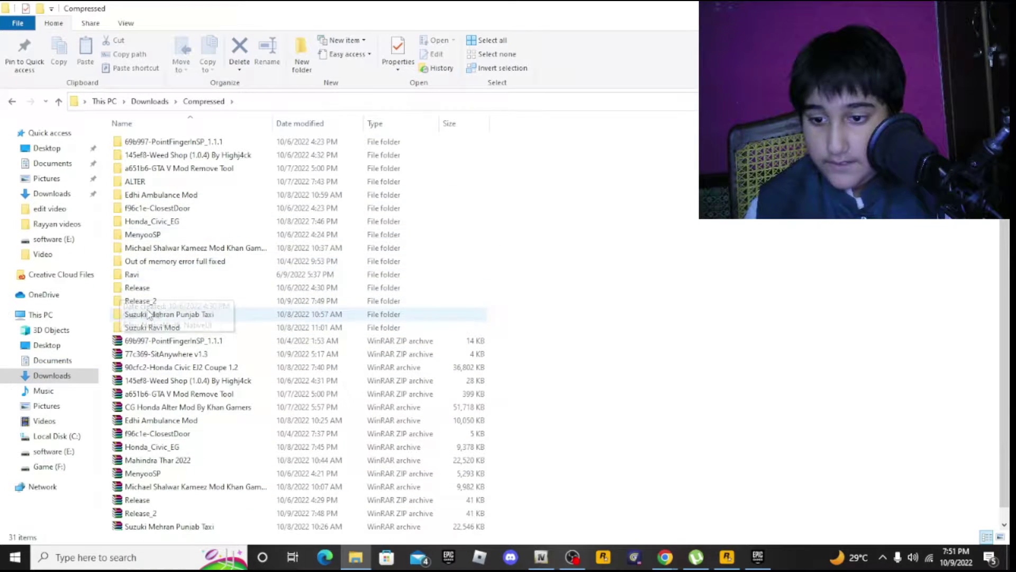
click(149, 303)
double_click(149, 304)
mouse_move(188, 186)
mouse_down()
mouse_move(268, 154)
mouse_move(125, 132)
mouse_move(185, 178)
mouse_up()
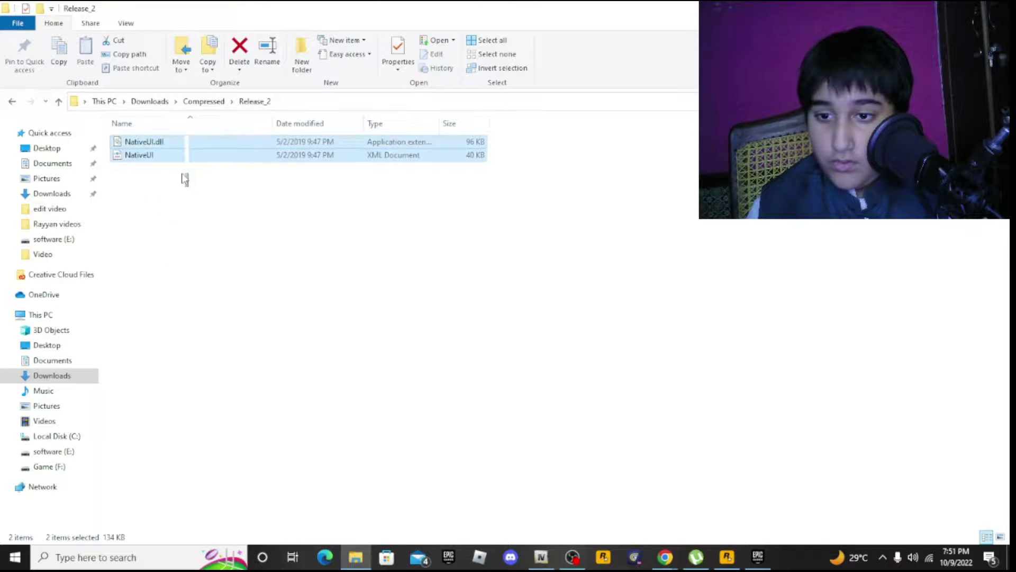
click(176, 323)
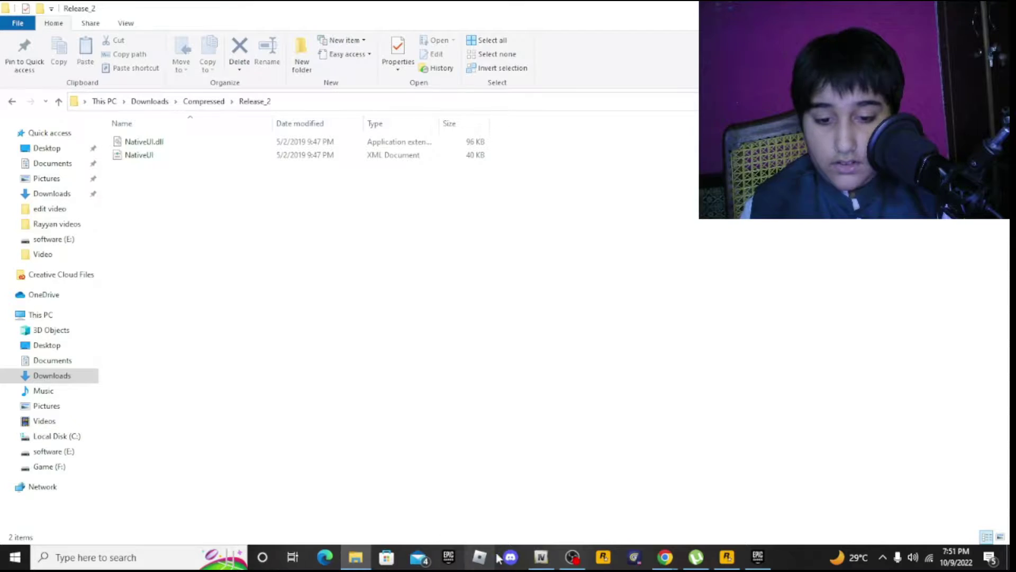
click(540, 556)
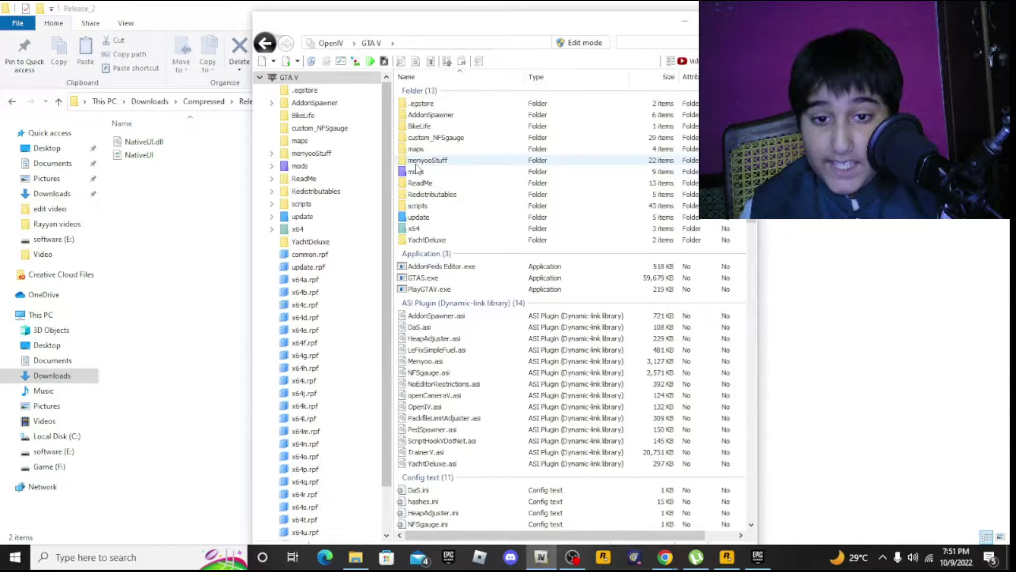
Open a new This PC window and go to Game (F:) > GTAV > scripts.
click(238, 201)
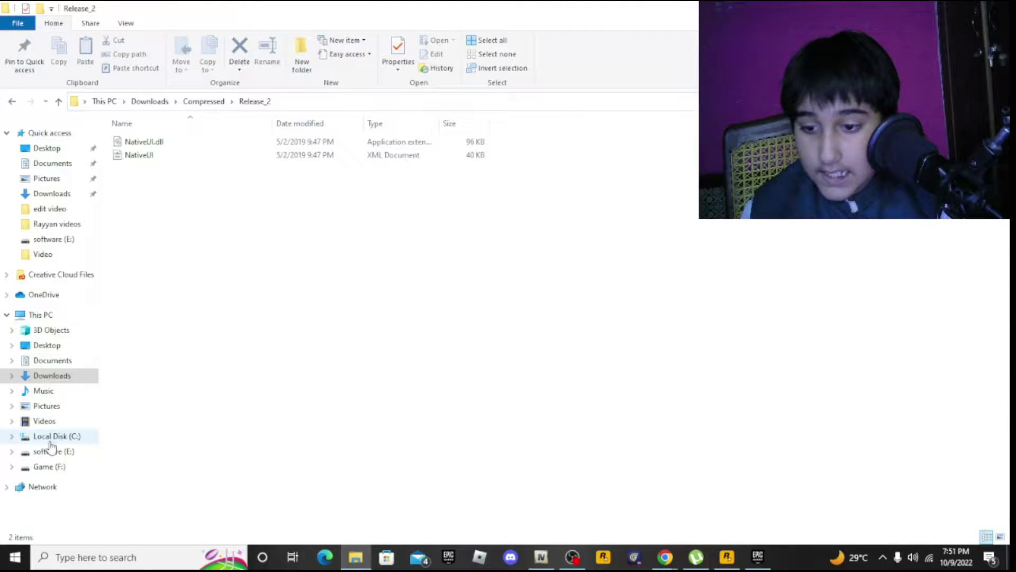
key(super+d)
double_click(26, 24)
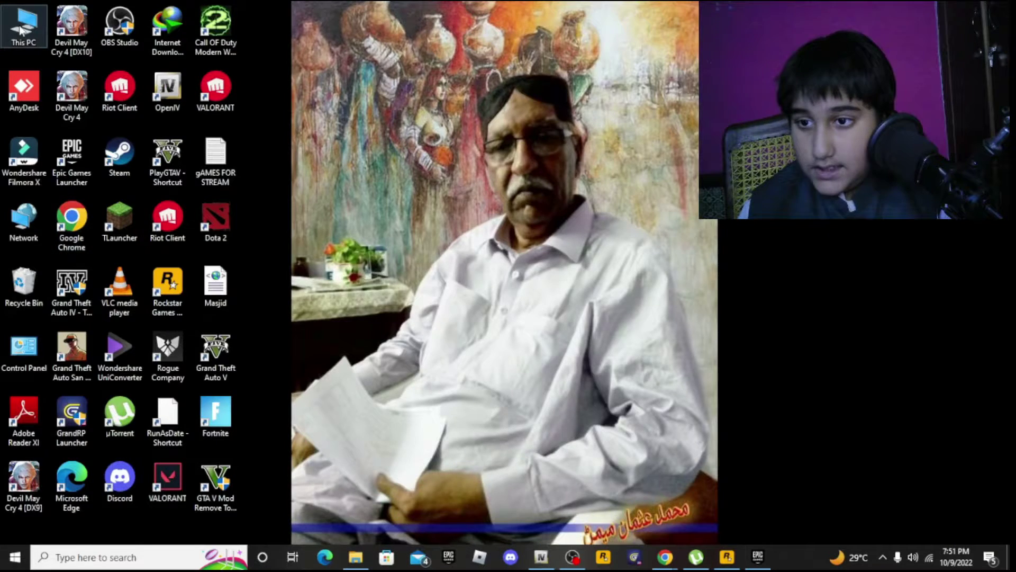
click(48, 467)
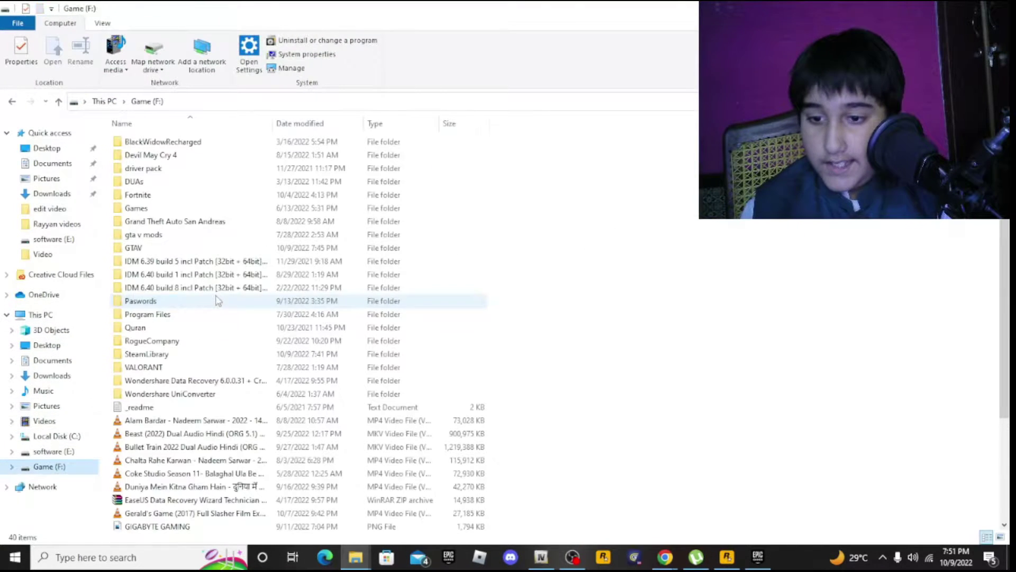
double_click(134, 248)
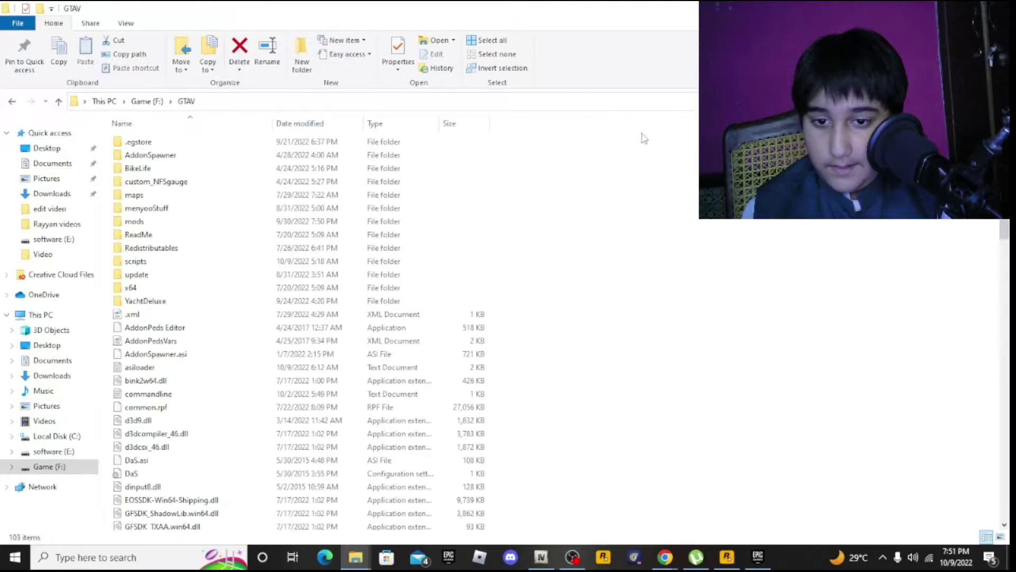
right_click(689, 267)
mouse_move(720, 418)
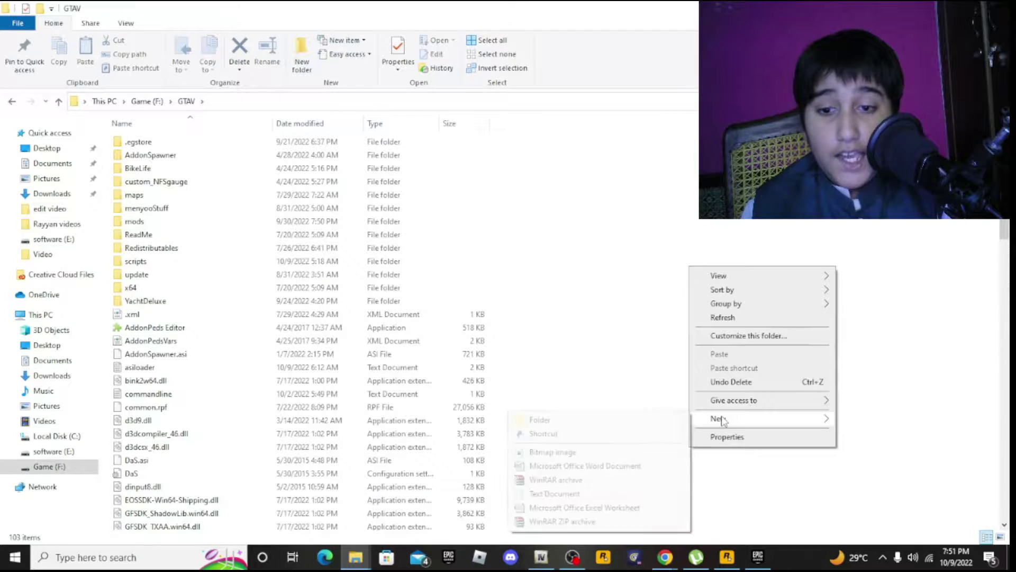
click(610, 239)
double_click(151, 257)
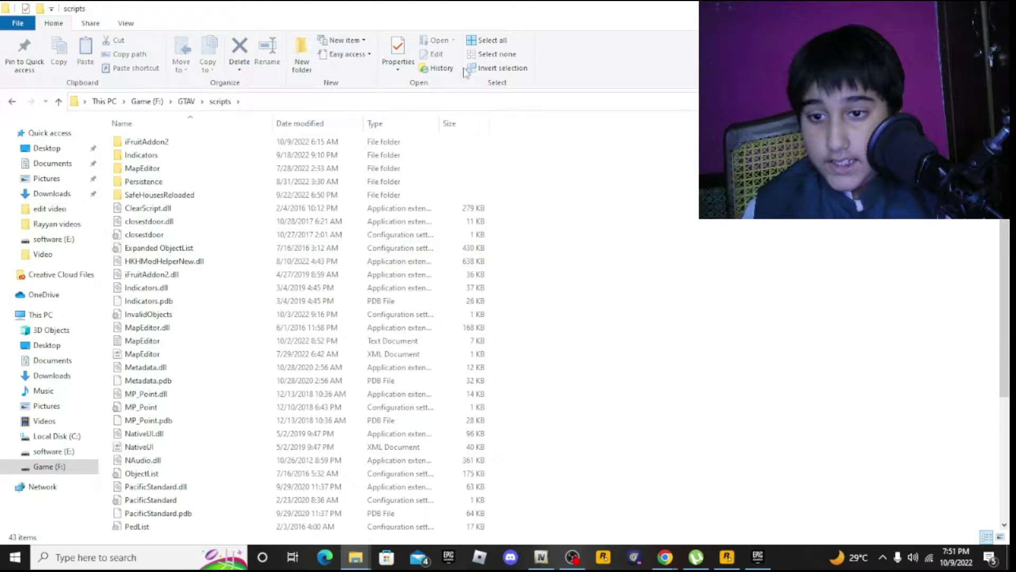
Snap the scripts window to the left half and switch to the Release_2 window.
key(super+Left)
key(alt+Tab)
key(alt+Tab)
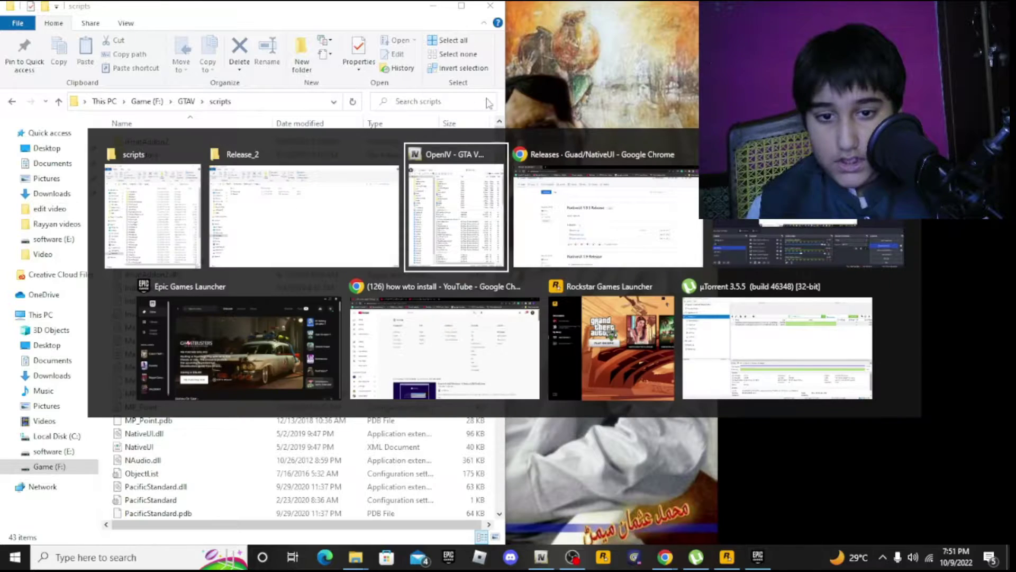
click(363, 222)
key(alt+Tab)
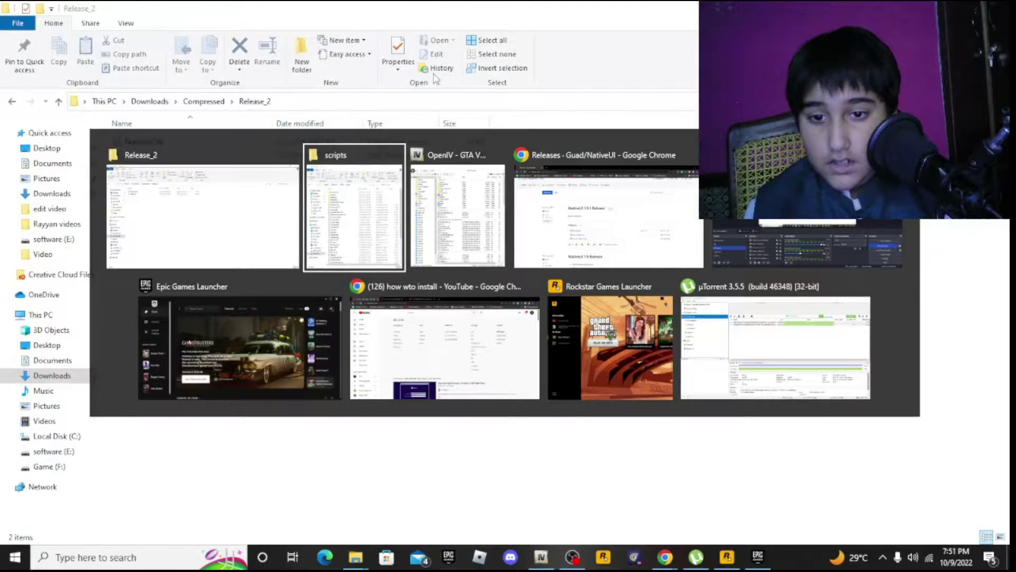
Snap the second window to the right and navigate it to Downloads > Compressed > Release_2.
key(alt+shift+Tab)
key(super+Right)
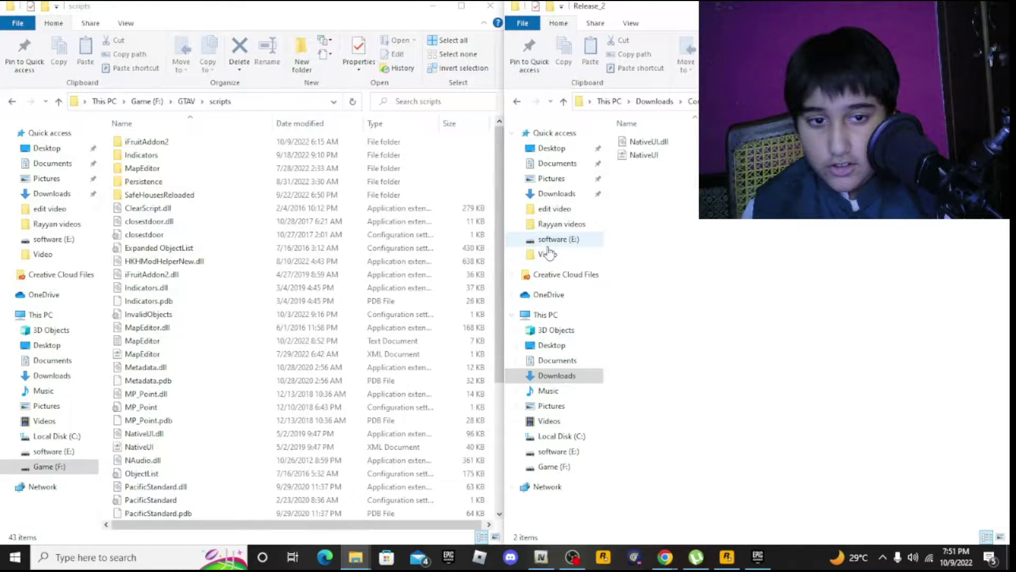
click(549, 254)
click(557, 360)
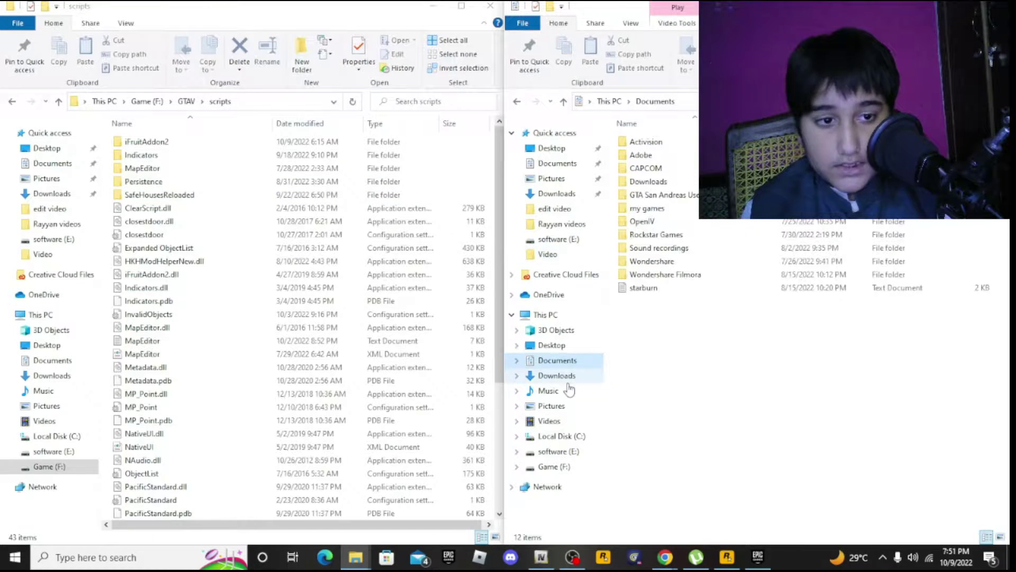
click(555, 375)
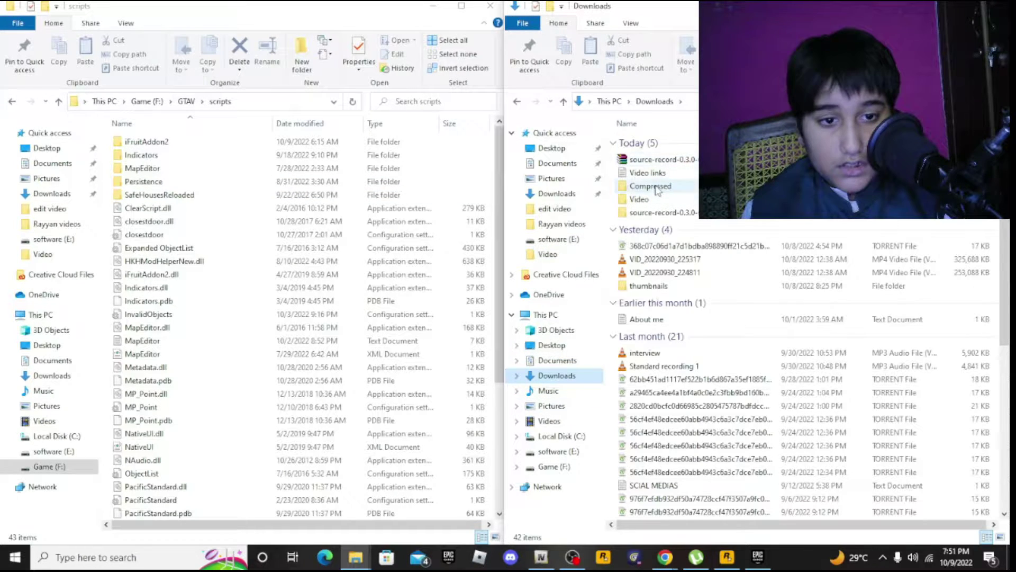
double_click(657, 188)
click(669, 301)
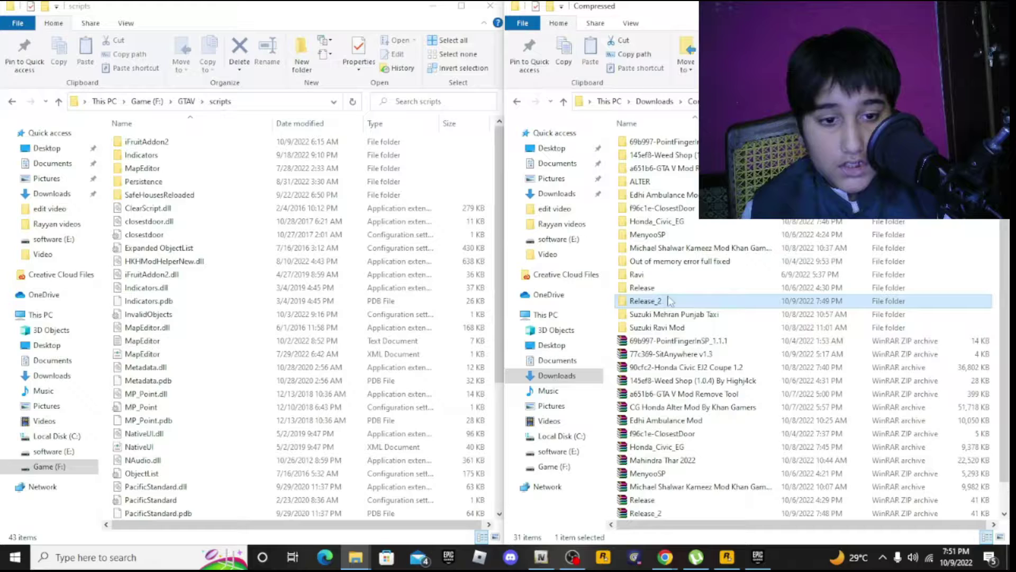
double_click(667, 304)
Drag NativeUI.dll and NativeUI.xml into scripts, replacing the existing files.
drag(657, 159, 434, 131)
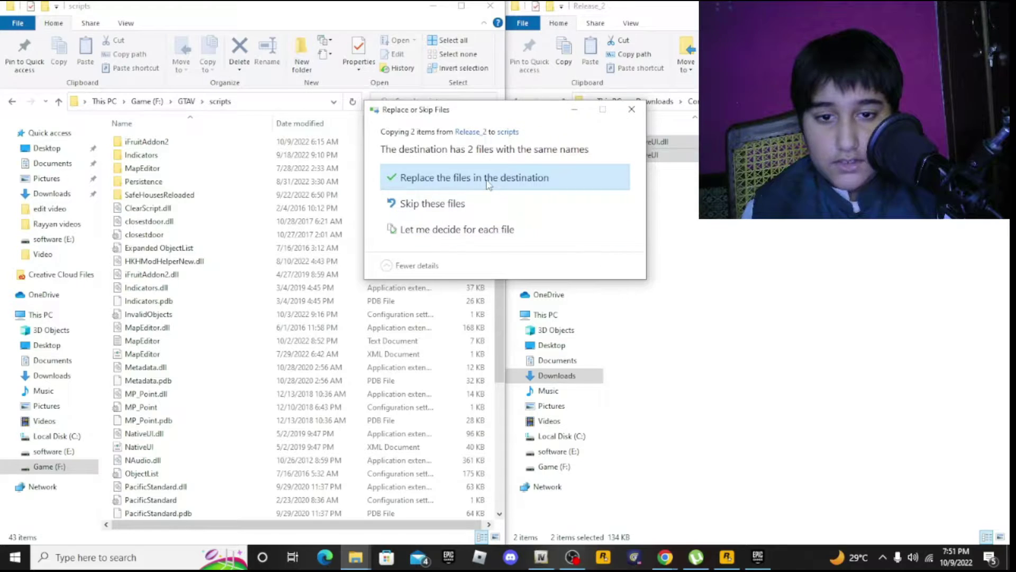
click(487, 182)
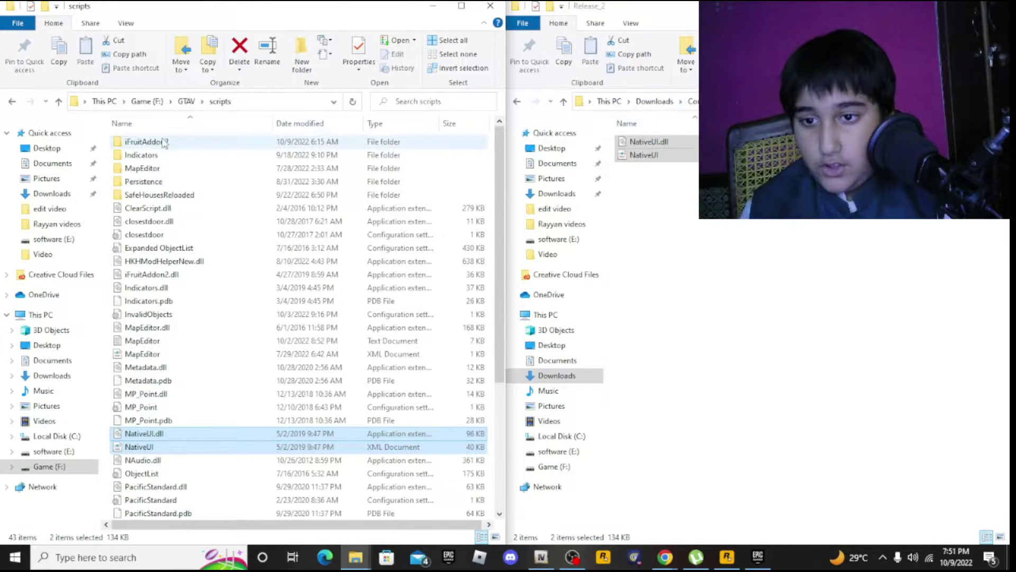
scroll(231, 275, down, 5)
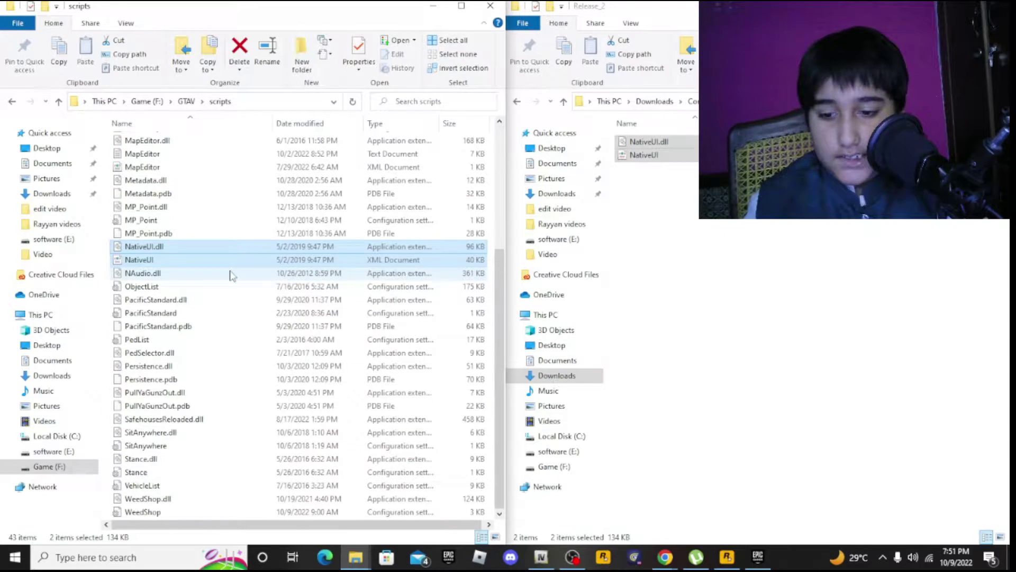
scroll(218, 295, up, 5)
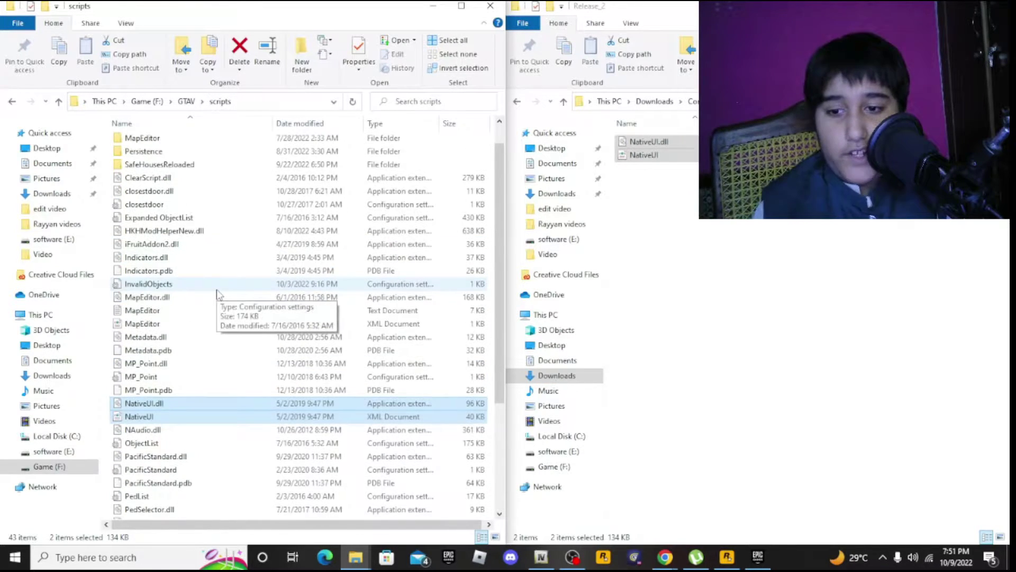
Go up to GTAV, maximize its window, open the mods folder, and bring OpenIV forward.
click(183, 102)
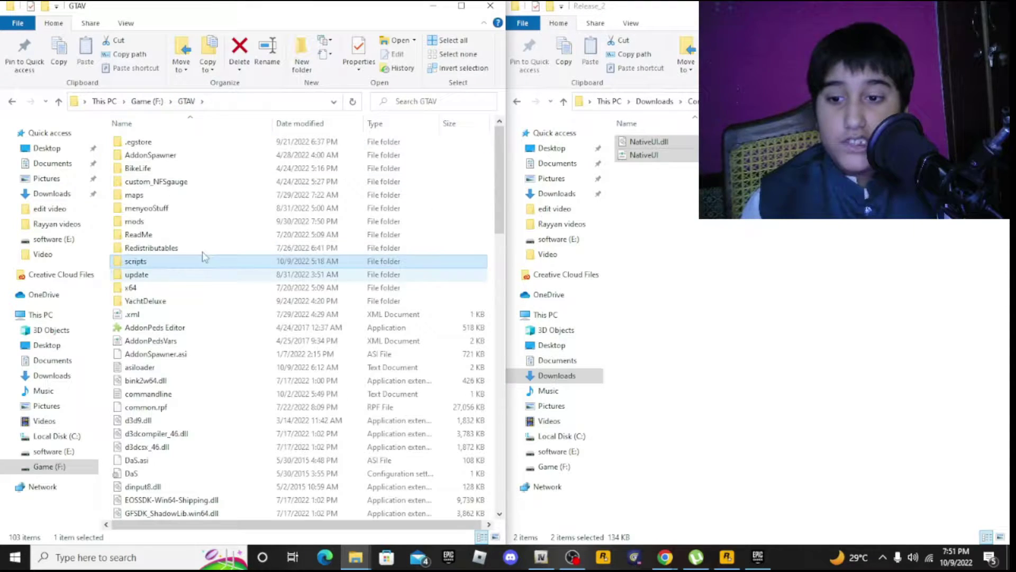
click(889, 270)
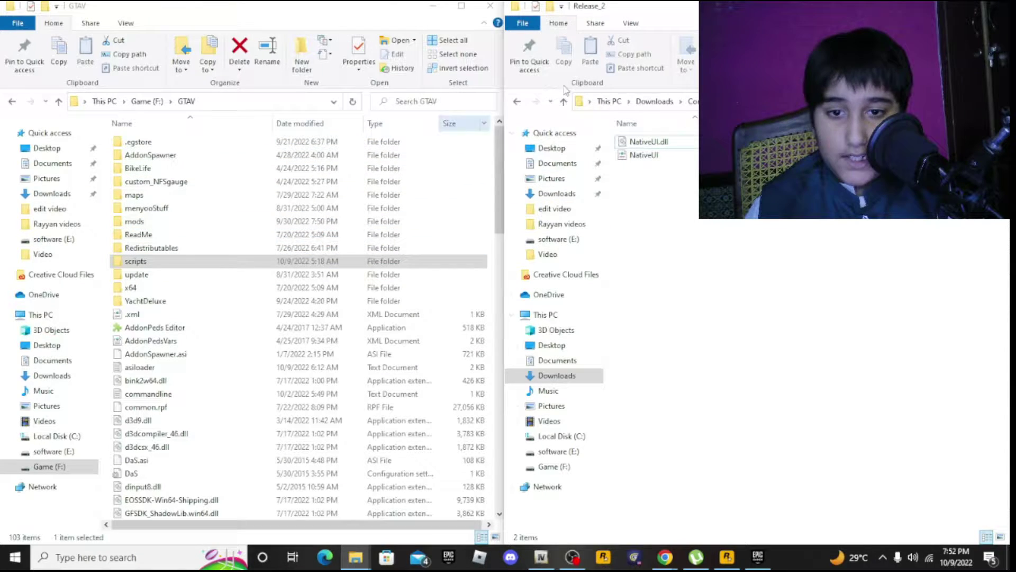
click(458, 6)
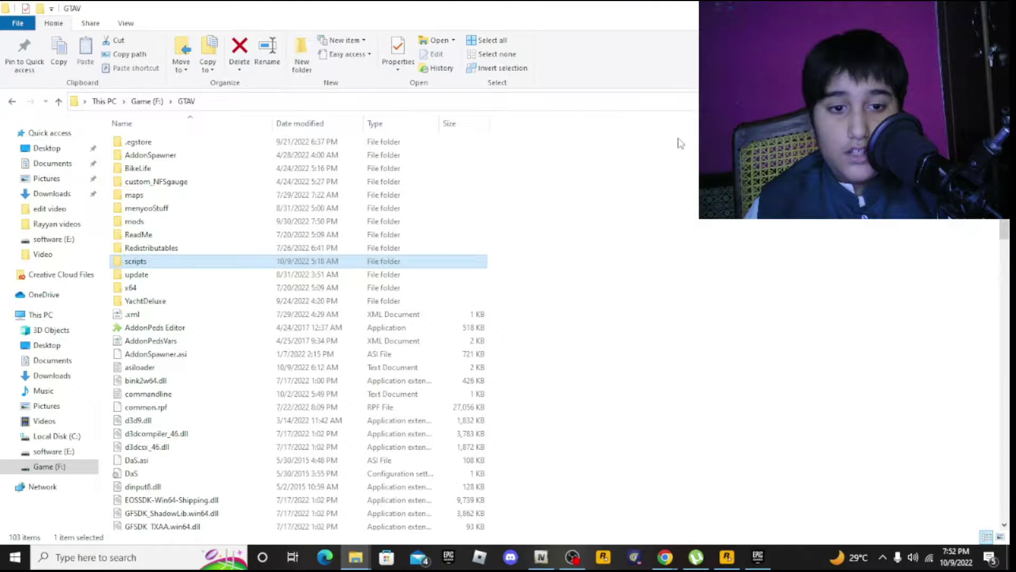
right_click(679, 138)
click(650, 479)
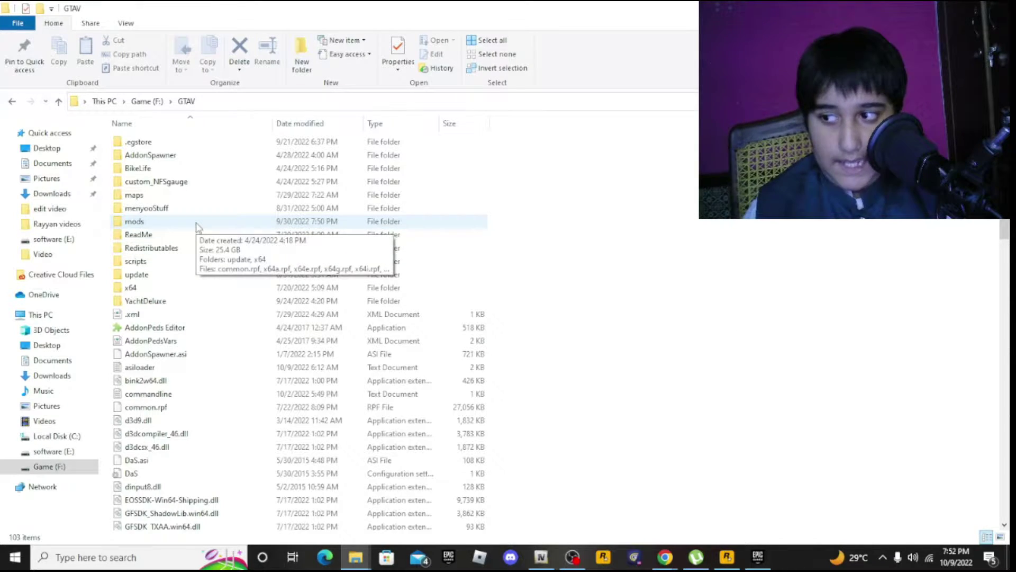
double_click(196, 224)
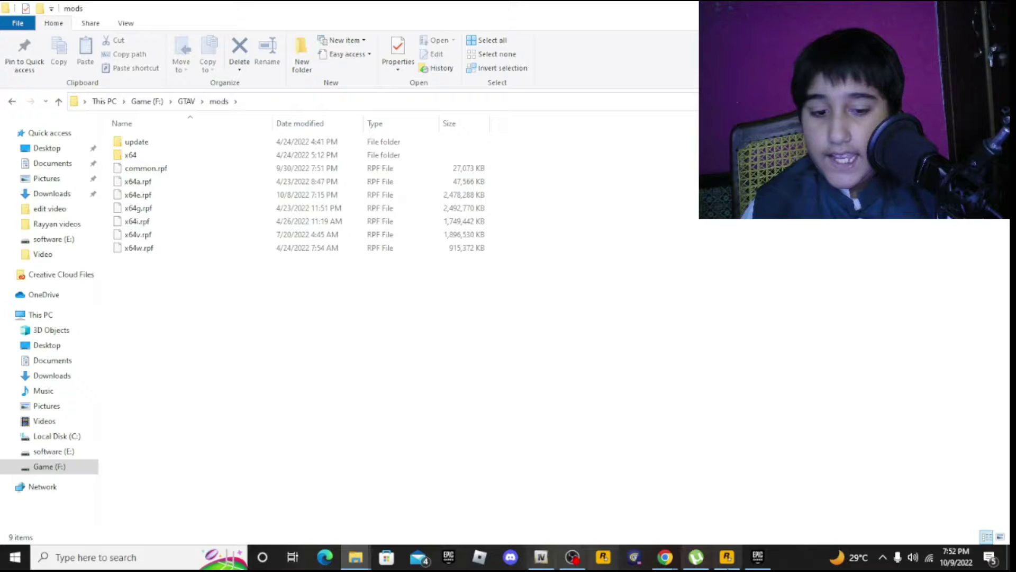
click(541, 556)
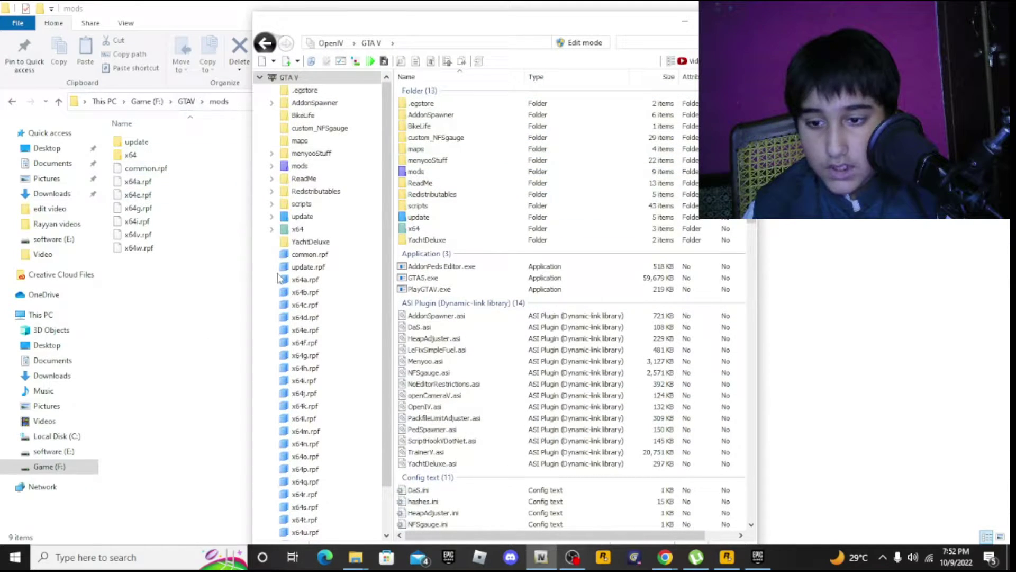
Browse the GTA V folder in OpenIV, drill into mods > update > x64, then return to mods.
scroll(495, 246, down, 7)
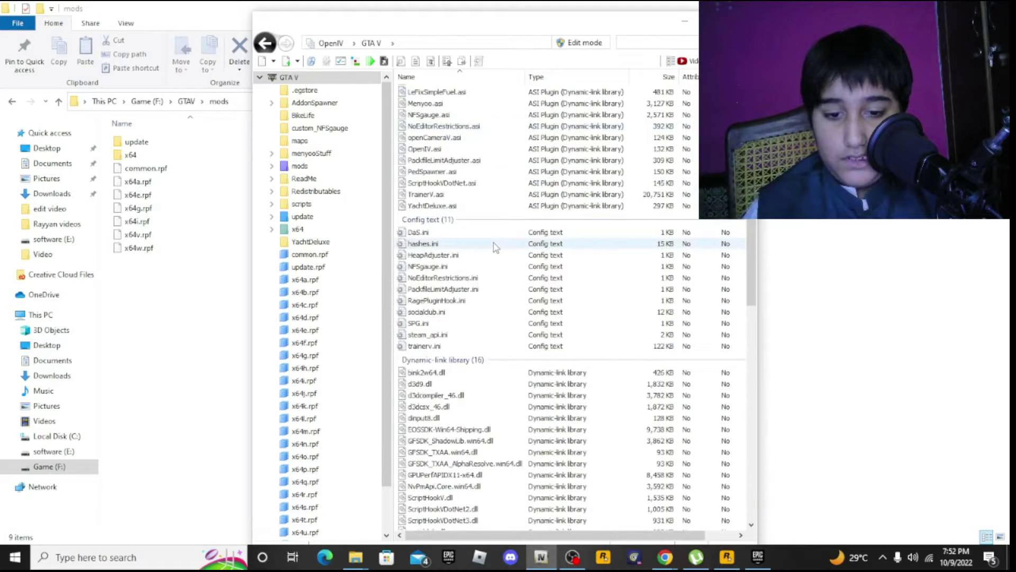
scroll(495, 246, down, 12)
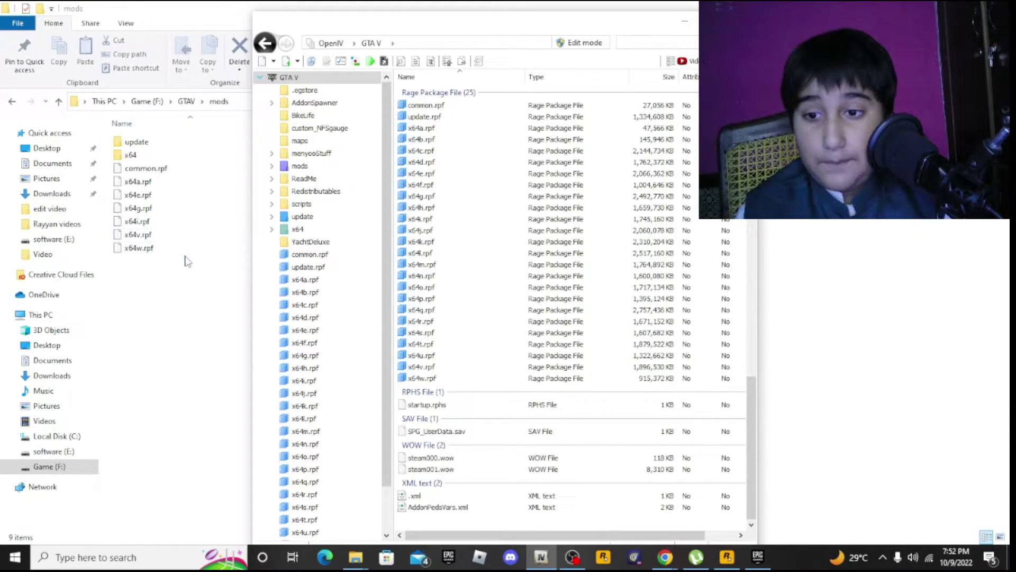
scroll(468, 197, up, 3)
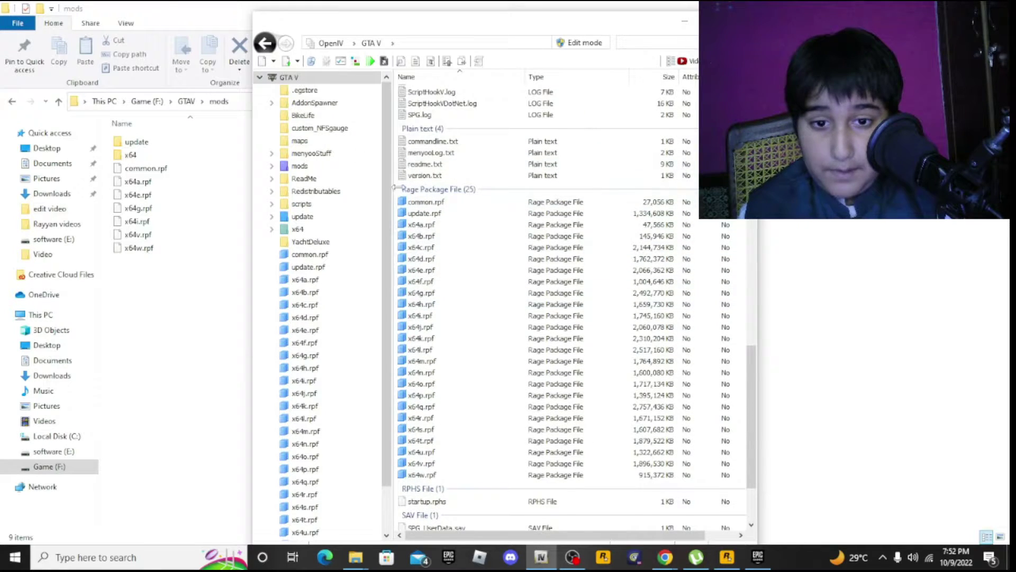
scroll(439, 169, up, 10)
scroll(435, 162, up, 12)
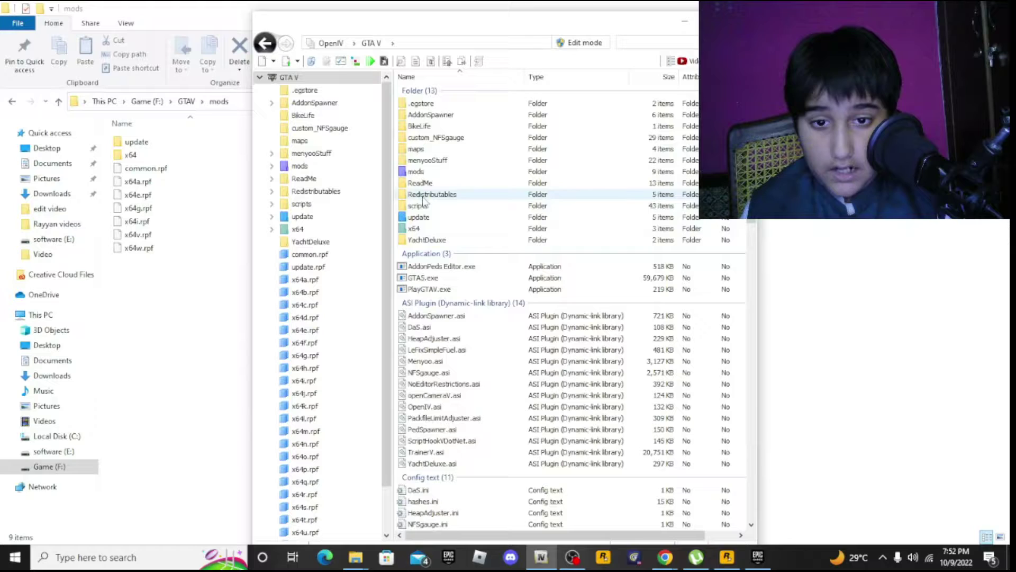
double_click(446, 172)
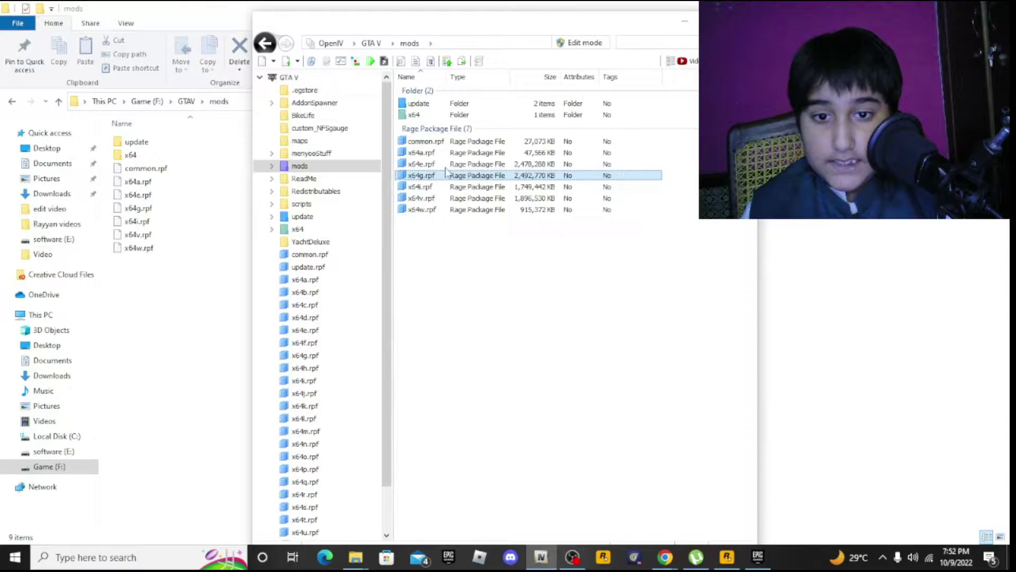
double_click(452, 104)
click(412, 105)
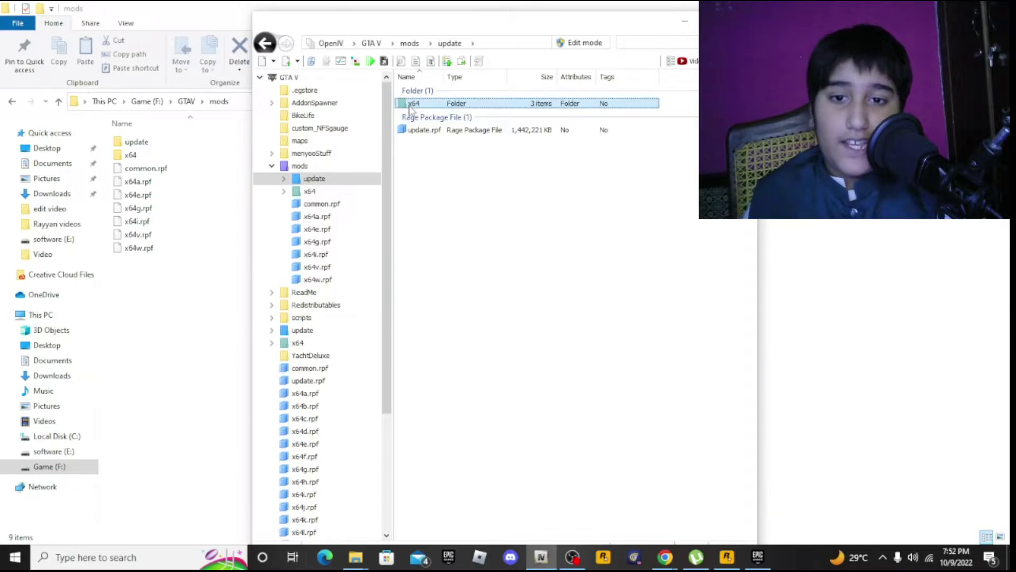
double_click(413, 104)
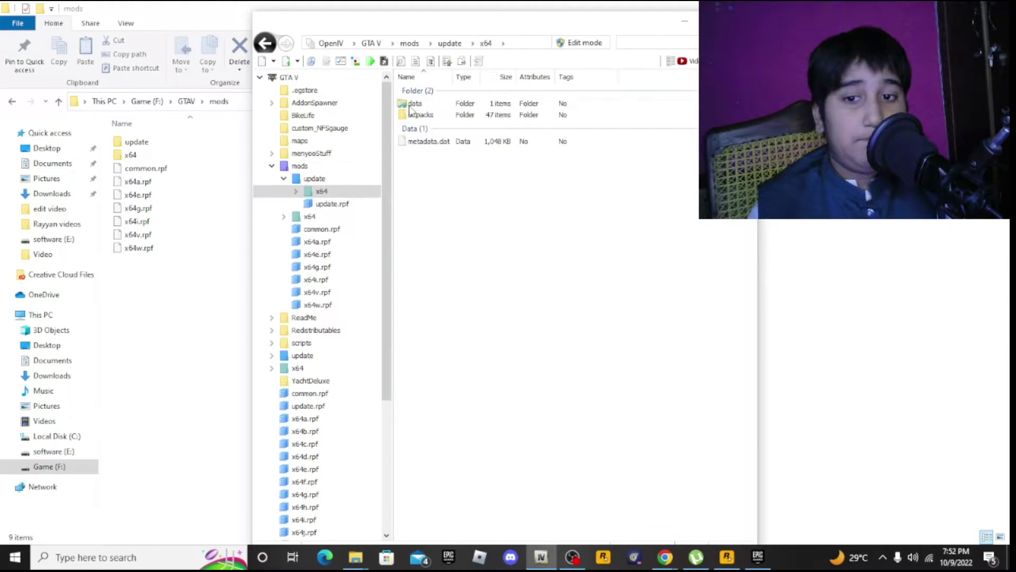
click(415, 46)
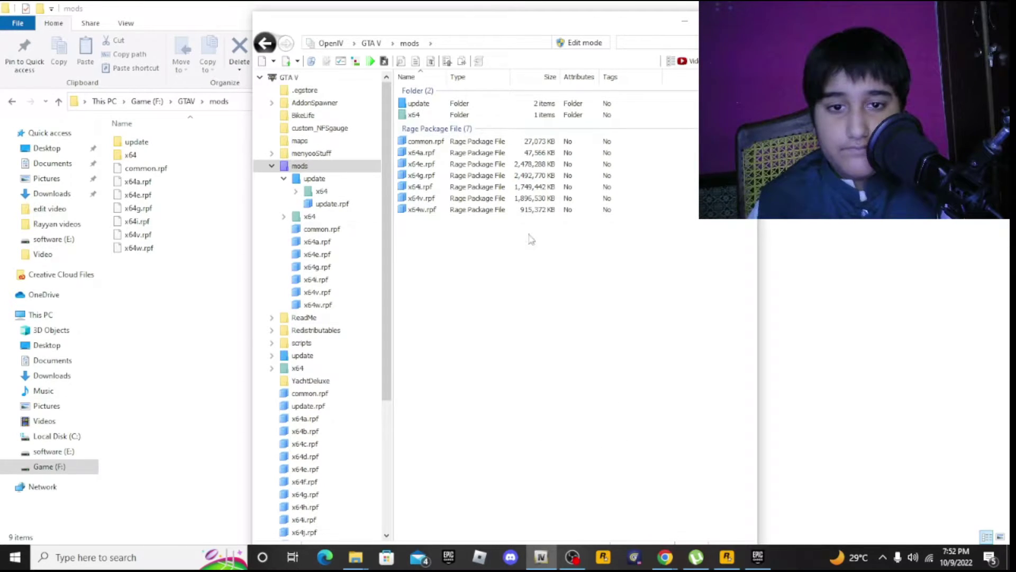
Minimize OpenIV and go back up to the GTAV game folder in Explorer.
click(684, 21)
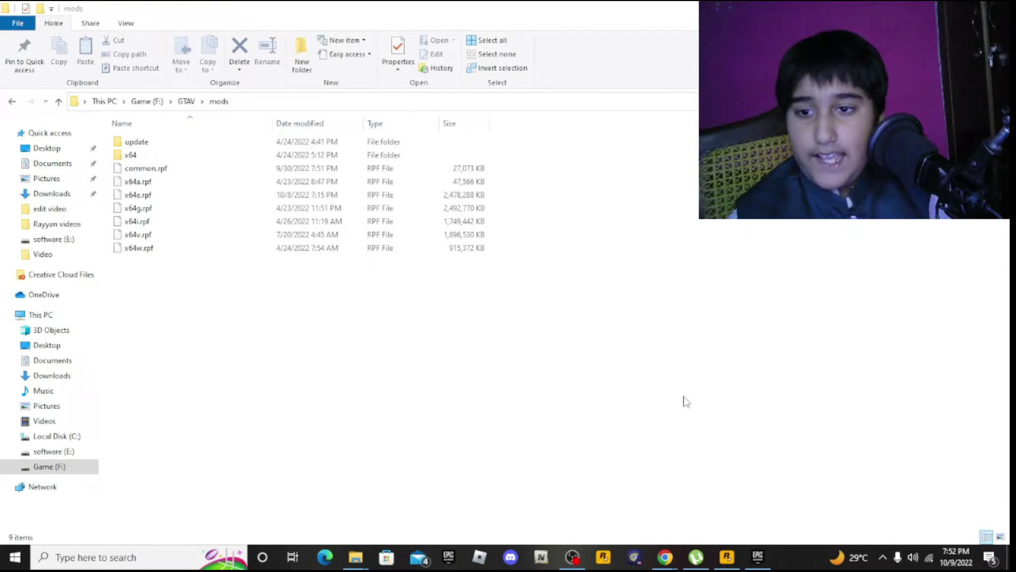
click(186, 101)
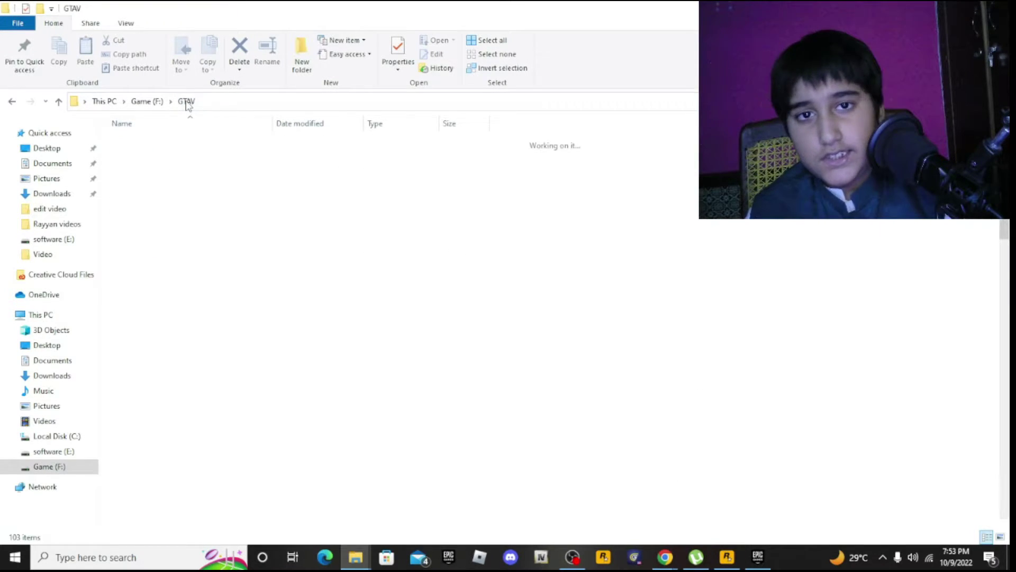
scroll(249, 313, down, 7)
scroll(249, 312, down, 3)
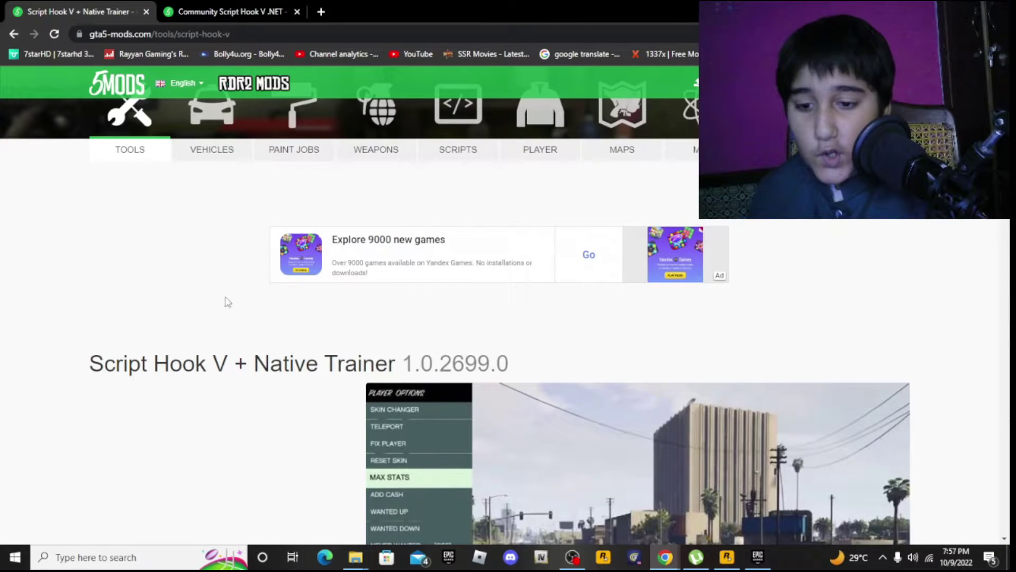
drag(153, 363, 291, 364)
click(217, 318)
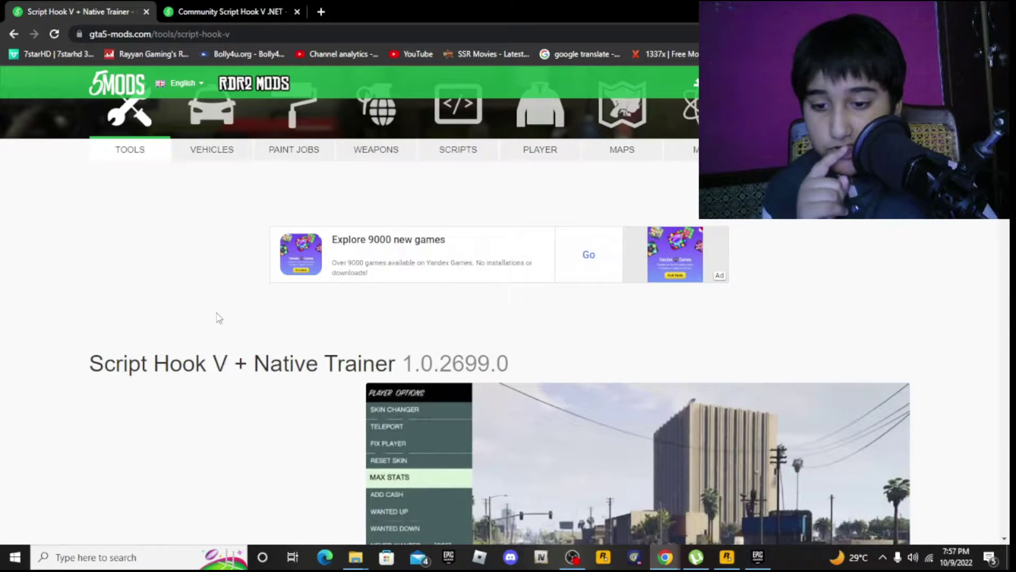
Download Community Script Hook V .NET and Script Hook V + Native Trainer from their pages.
click(263, 7)
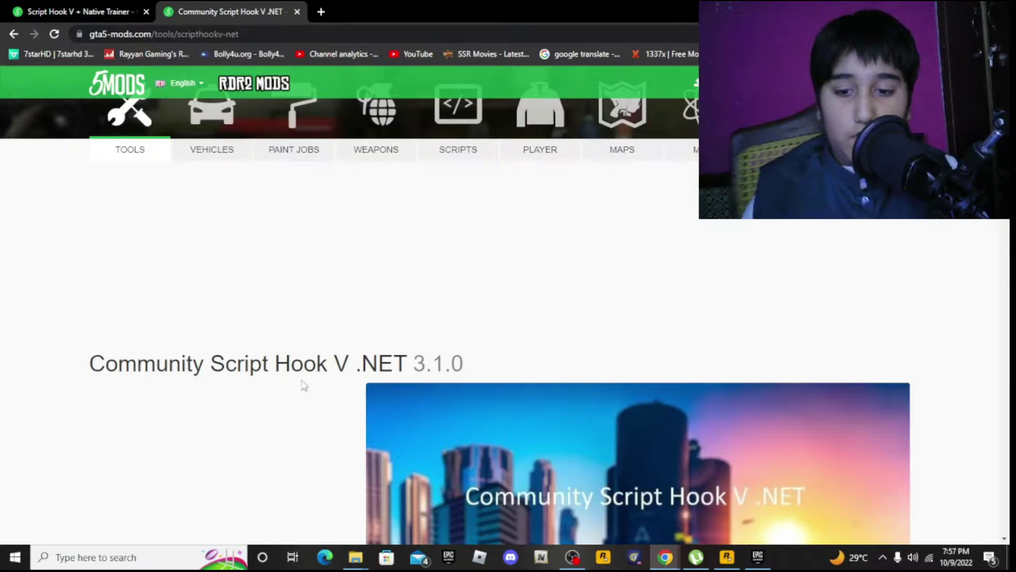
scroll(589, 408, down, 9)
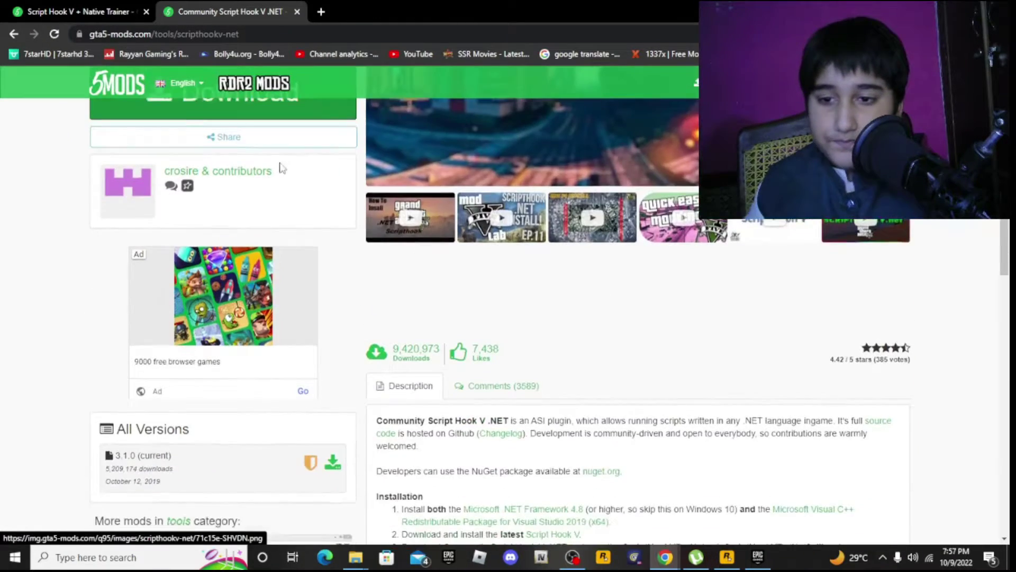
scroll(343, 390, up, 5)
click(249, 344)
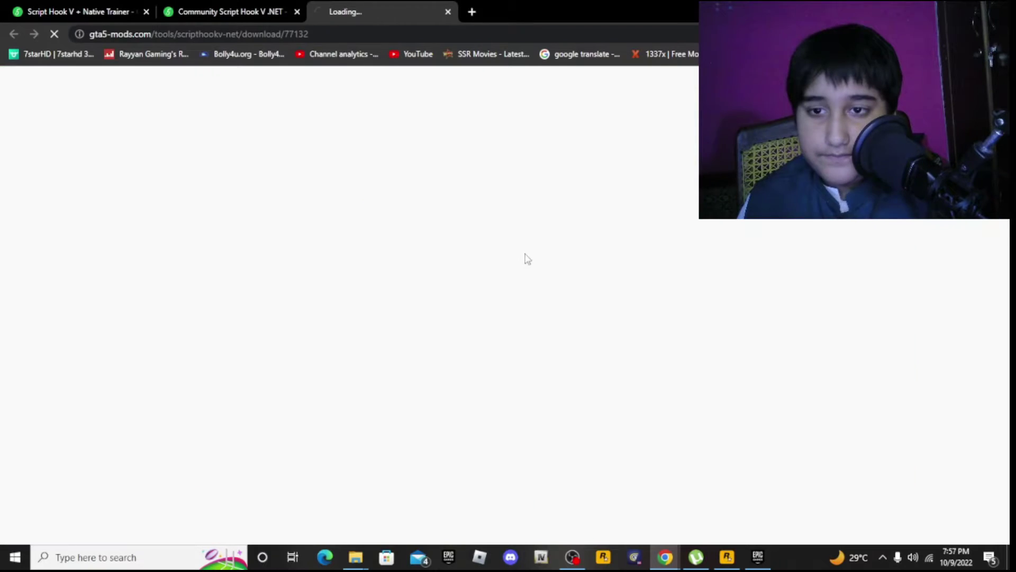
click(3, 5)
scroll(210, 431, down, 4)
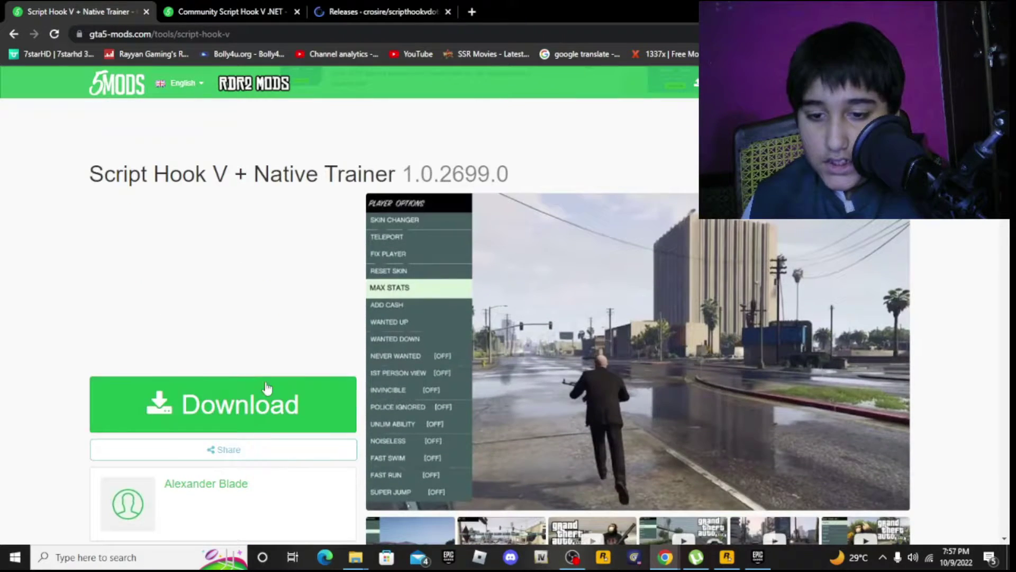
click(267, 402)
Look over the ScriptHookVDotNet GitHub releases page, then close that tab.
click(485, 6)
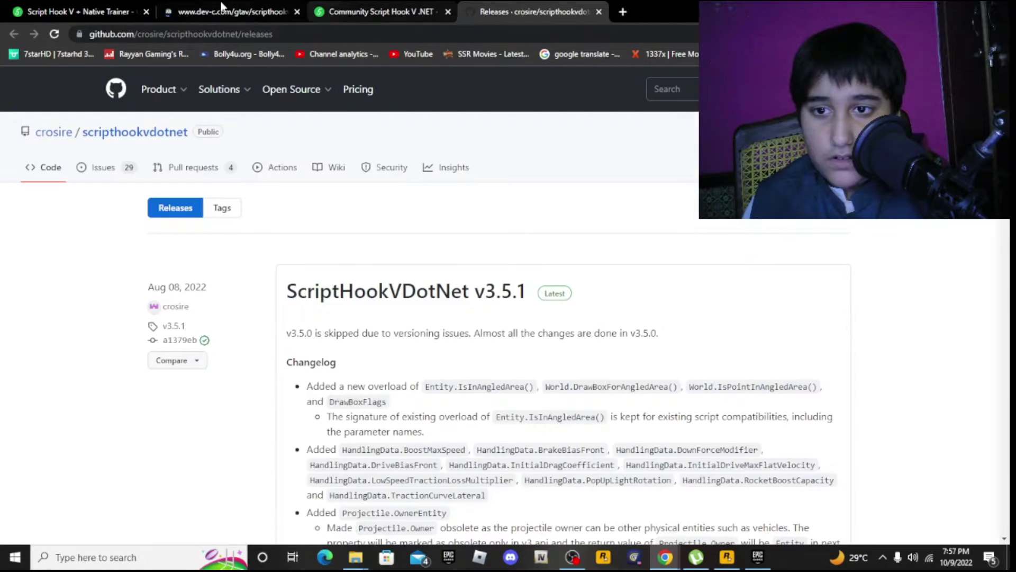
scroll(477, 279, down, 15)
scroll(477, 279, up, 15)
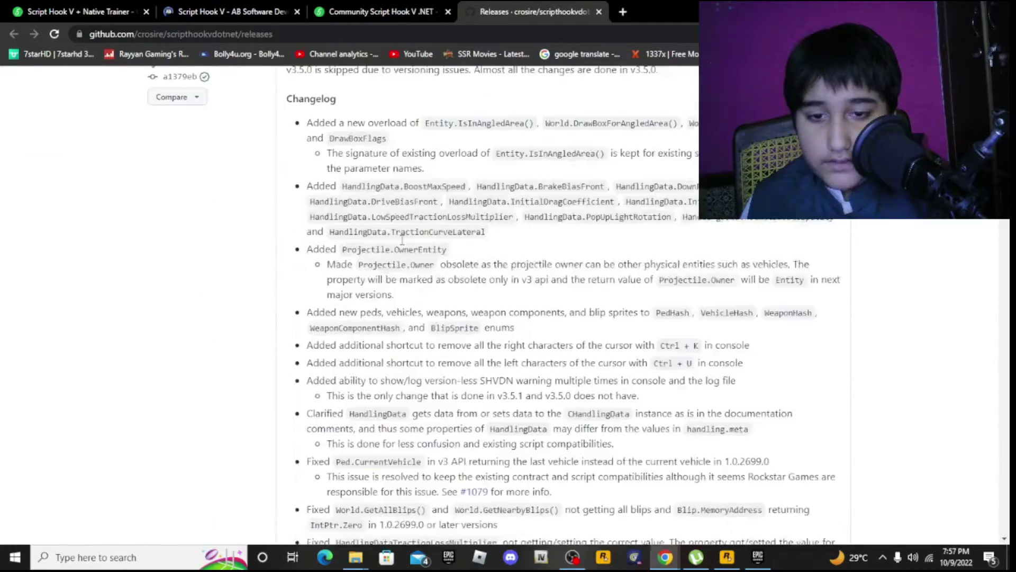
click(329, 9)
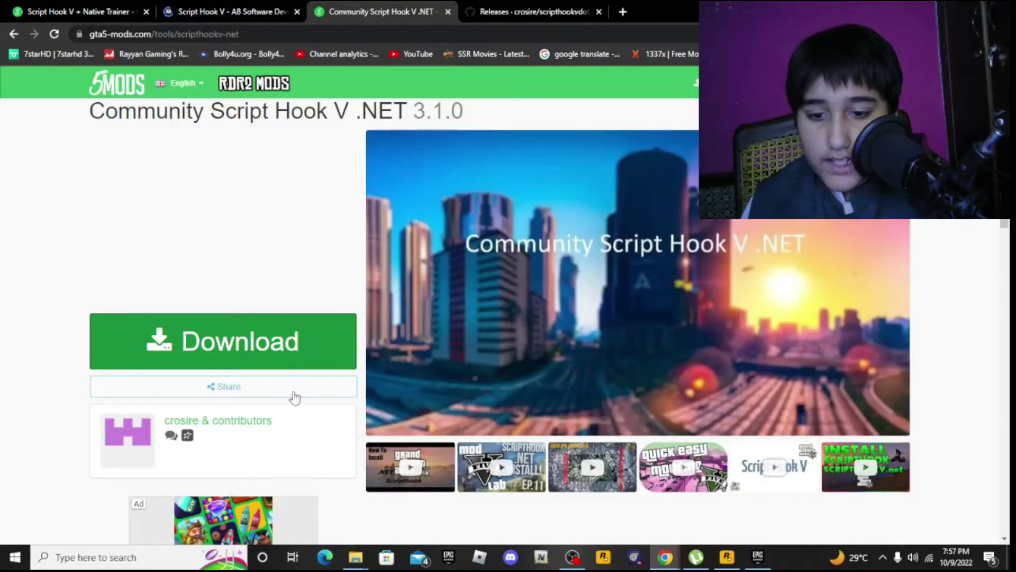
click(537, 11)
scroll(447, 319, down, 5)
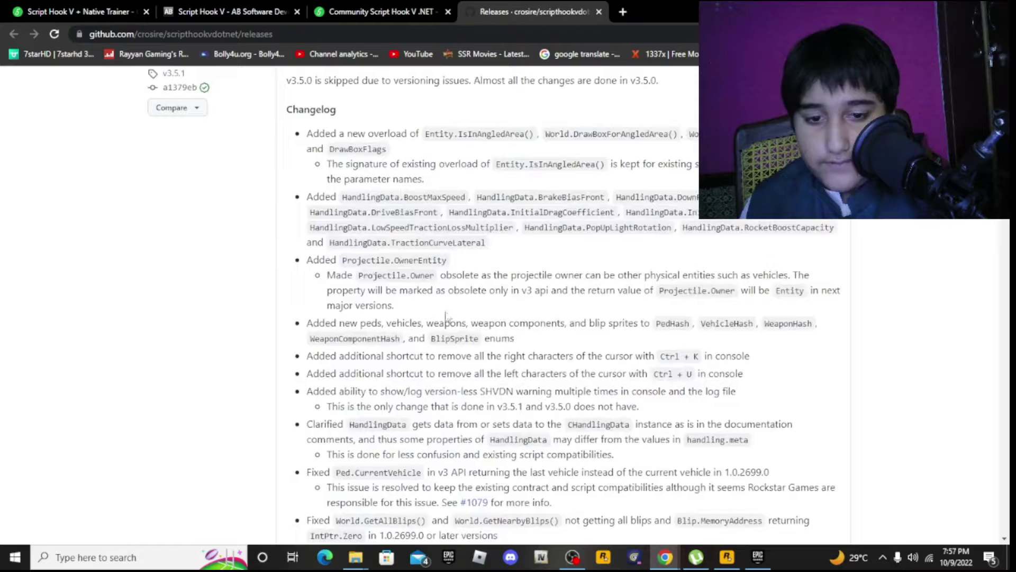
scroll(494, 274, down, 20)
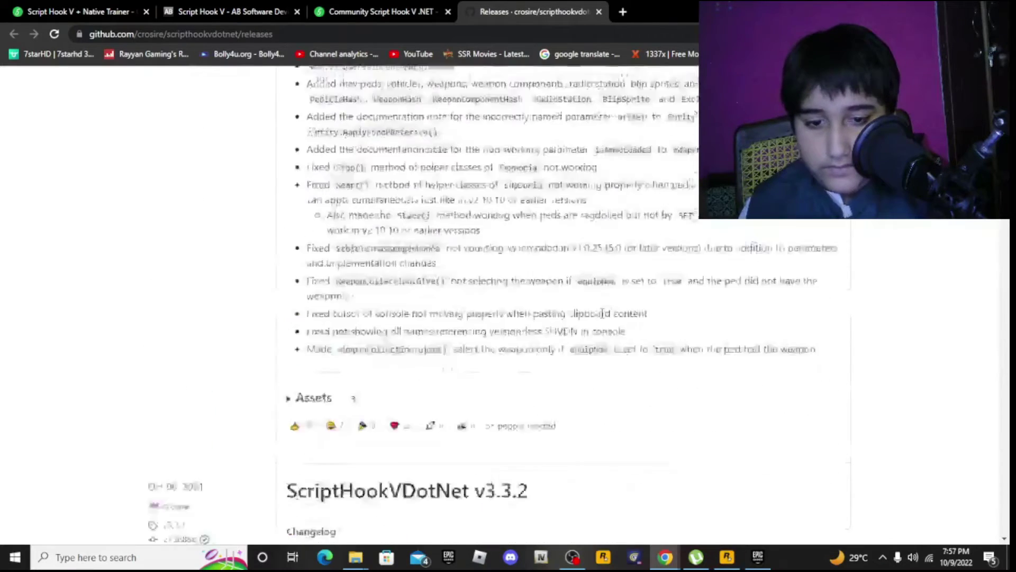
scroll(465, 287, up, 14)
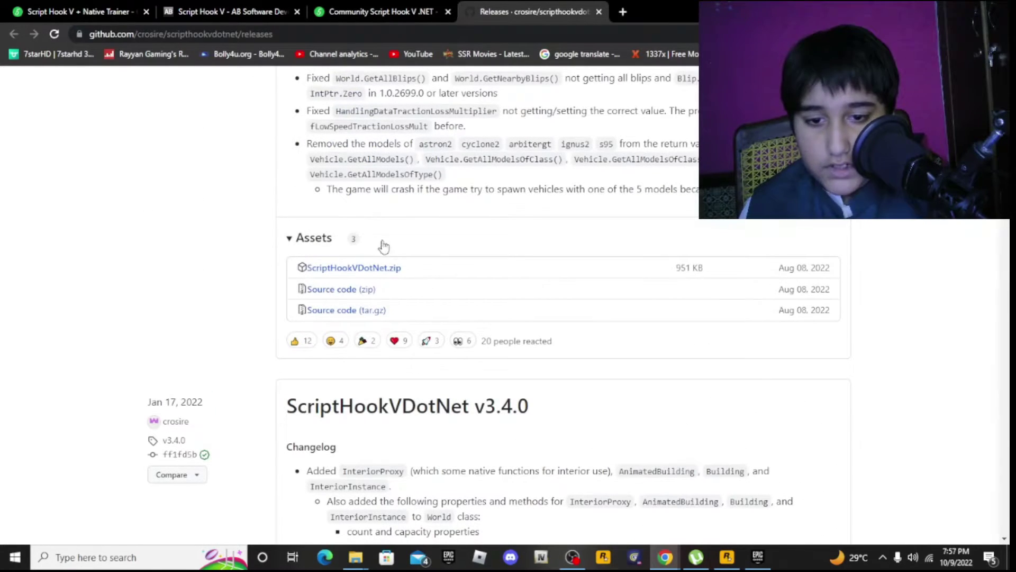
middle_click(545, 7)
Return to the AB Software Script Hook V page and scroll to its download details.
click(228, 11)
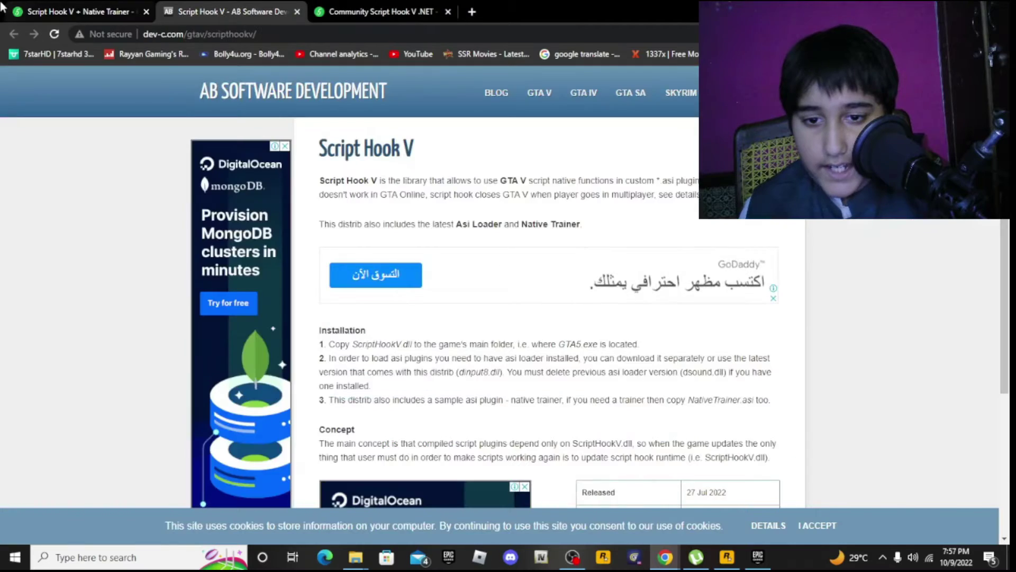
click(79, 11)
key(ctrl+Tab)
scroll(425, 209, down, 4)
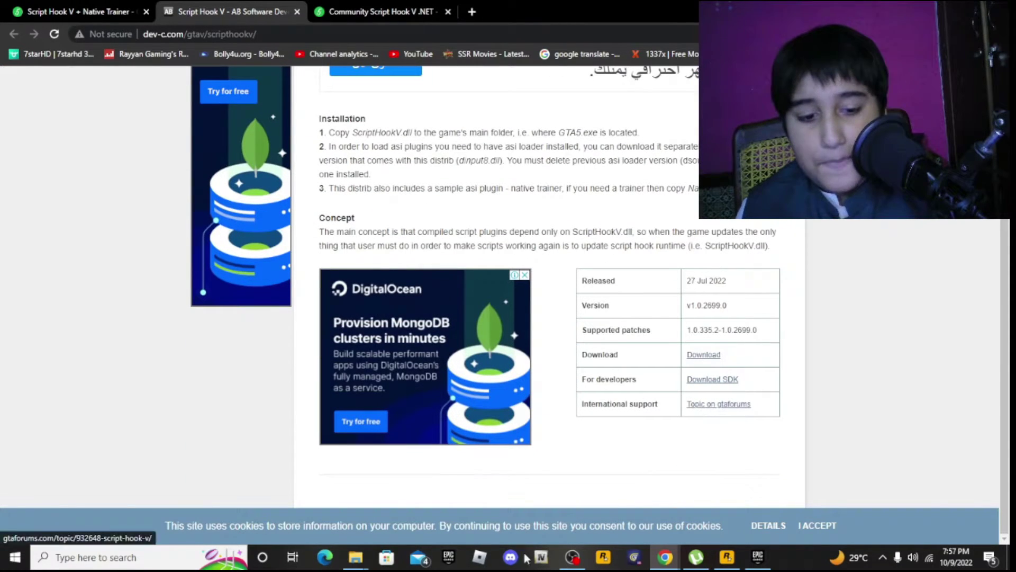
Extract the ScriptHookVDotNet and ScriptHookV zip archives into their own folders.
mouse_move(355, 556)
click(338, 539)
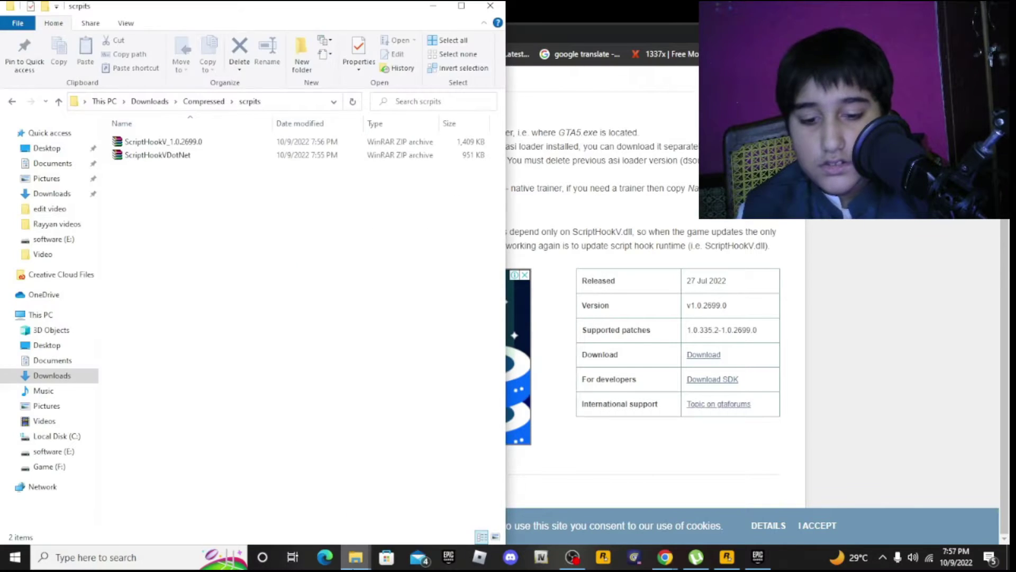
click(394, 486)
click(384, 408)
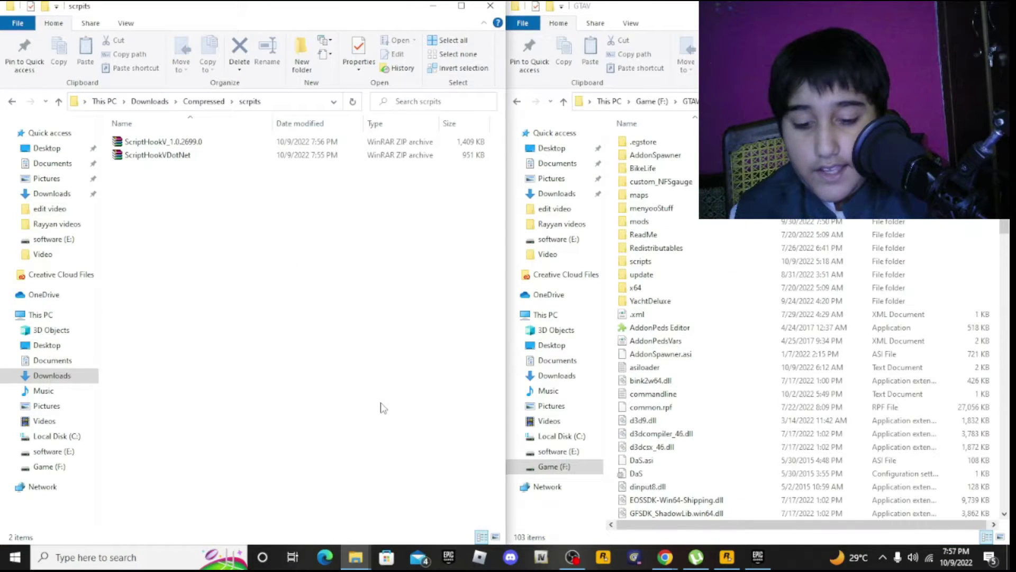
drag(186, 291, 207, 190)
right_click(157, 154)
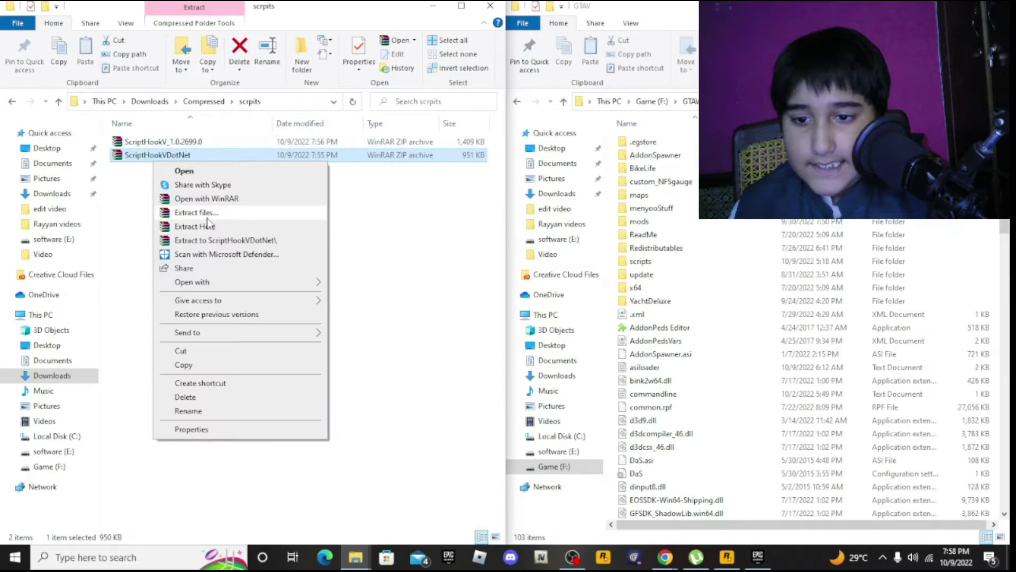
click(180, 210)
click(545, 412)
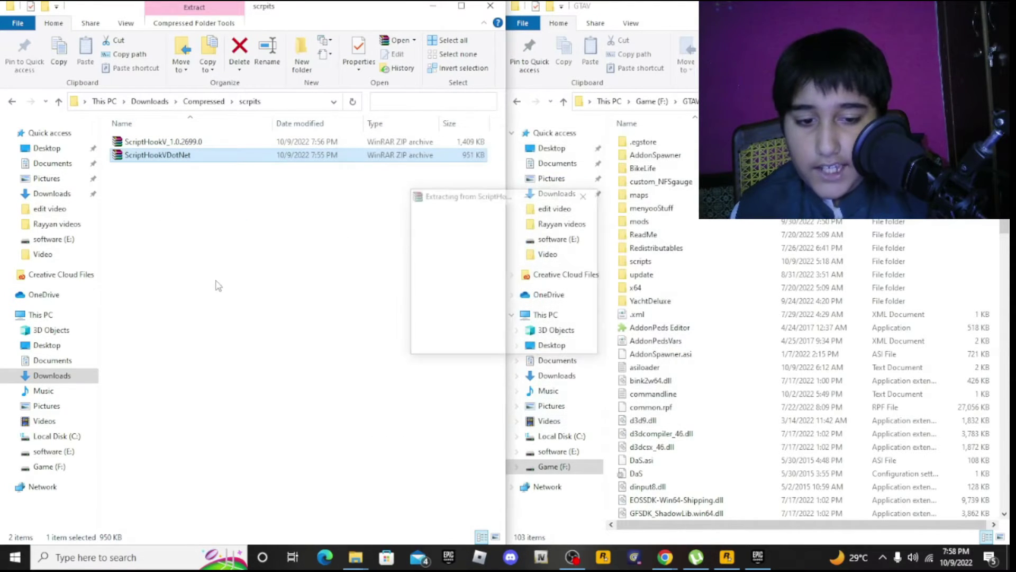
key(alt)
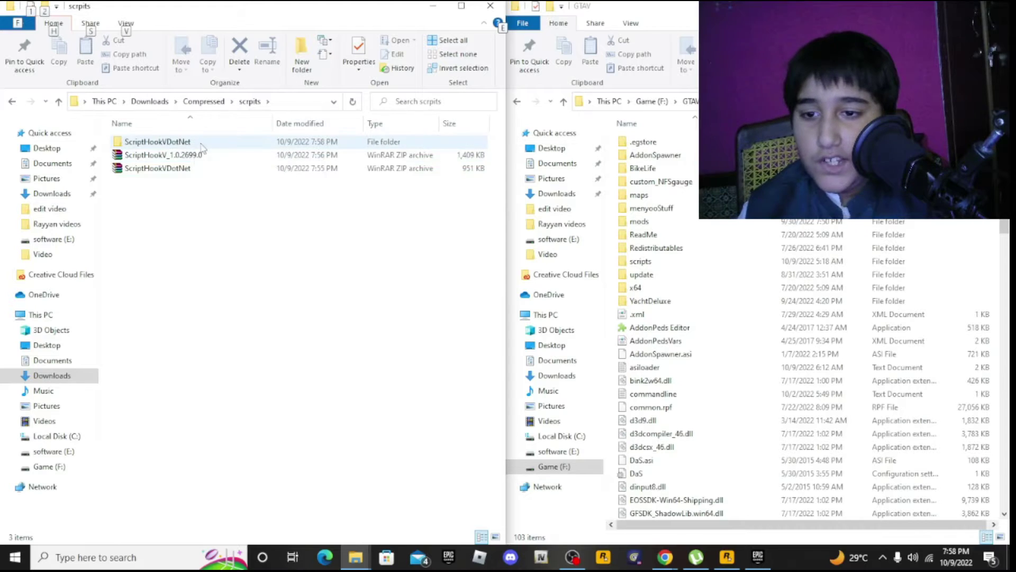
right_click(181, 157)
click(259, 211)
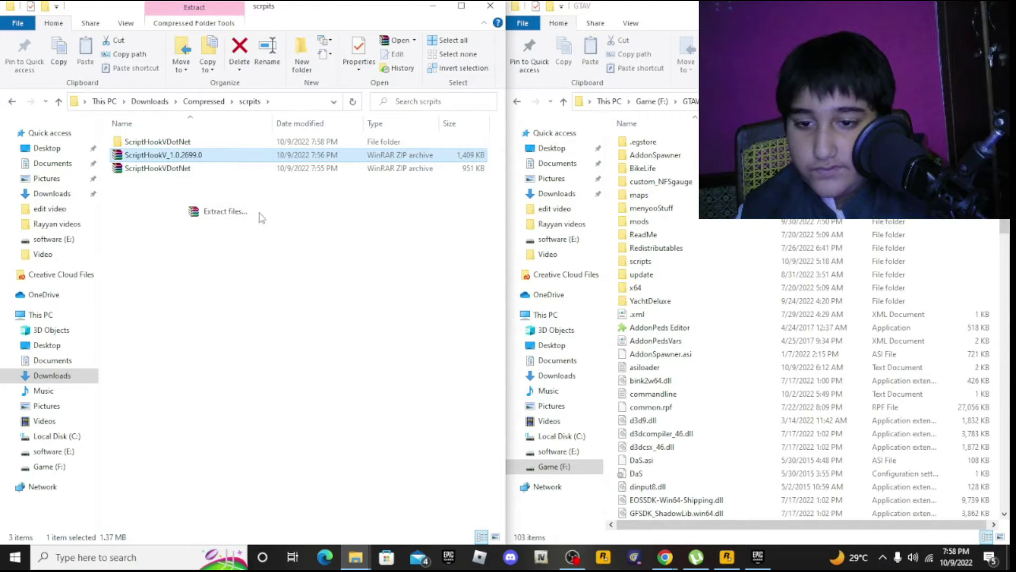
click(545, 410)
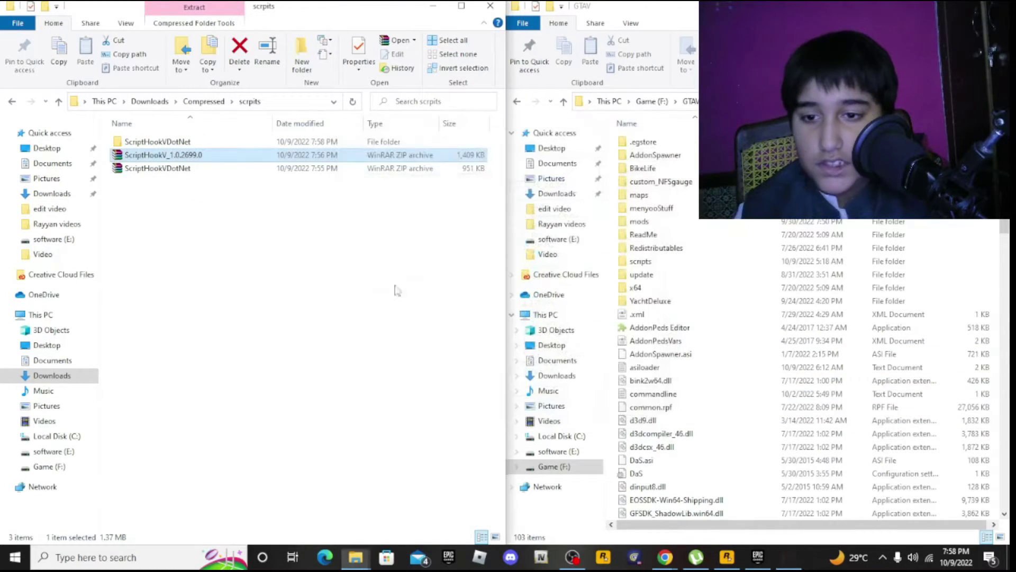
Copy dinput8.dll and ScriptHookV.dll from ScriptHookV_1.0.2699.0\bin into GTAV, replacing the old copies.
double_click(183, 141)
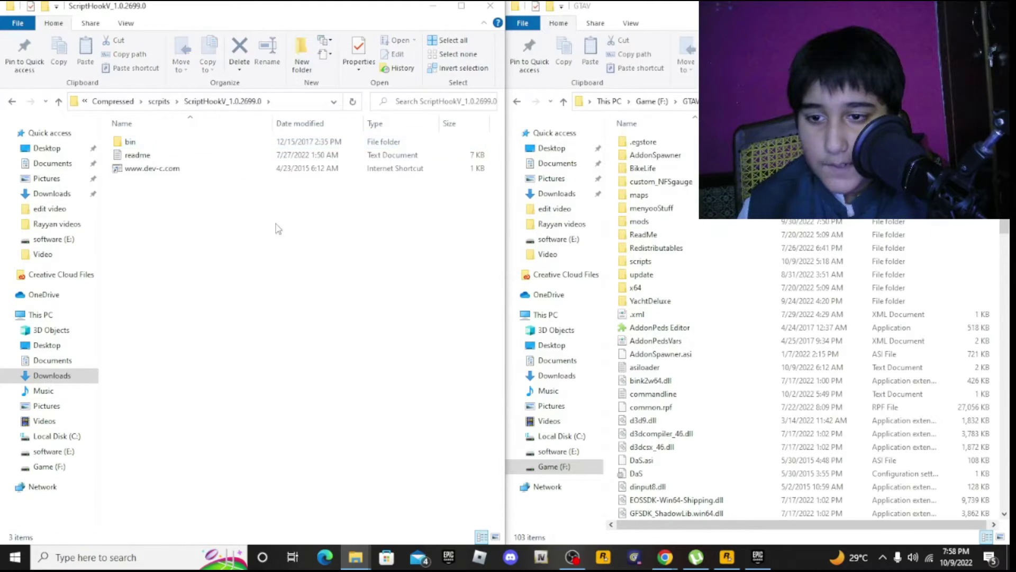
double_click(117, 142)
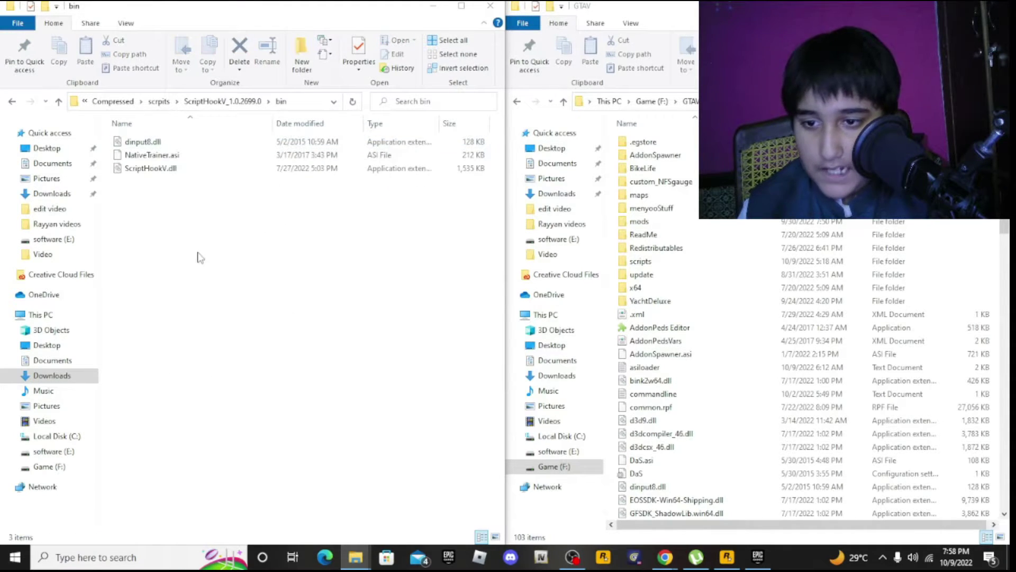
click(150, 167)
ctrl+click(157, 142)
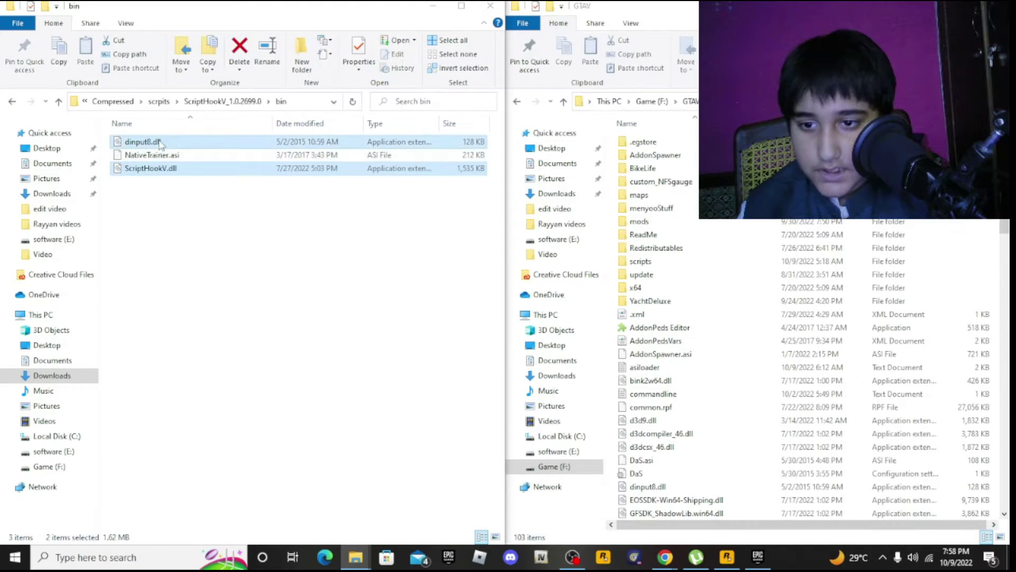
drag(160, 144, 517, 247)
click(499, 186)
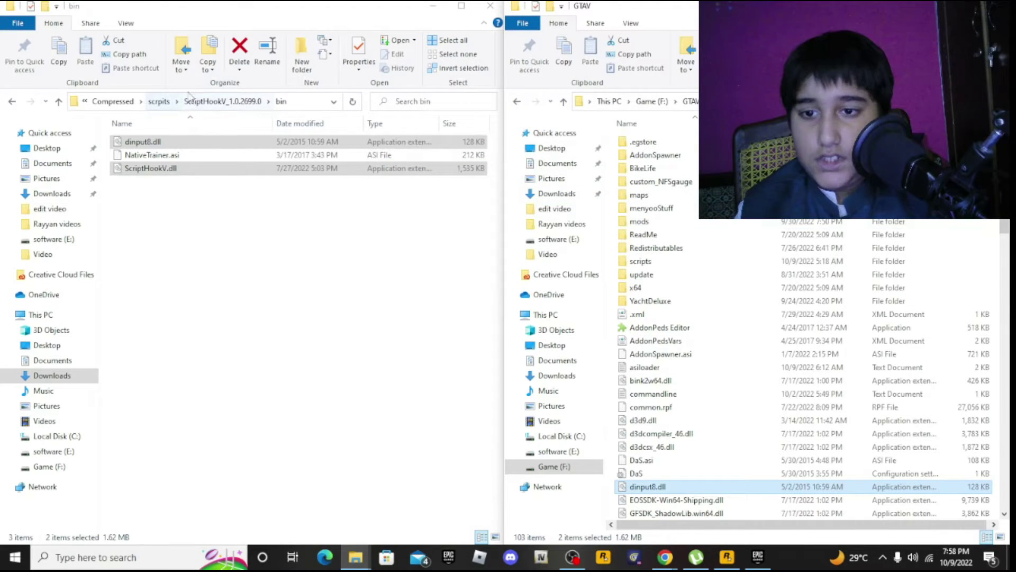
From the ScriptHookVDotNet folder, drag the .asi, settings file, and ScriptHookVDotNet2/3.dll into GTAV, replacing existing ones.
click(159, 101)
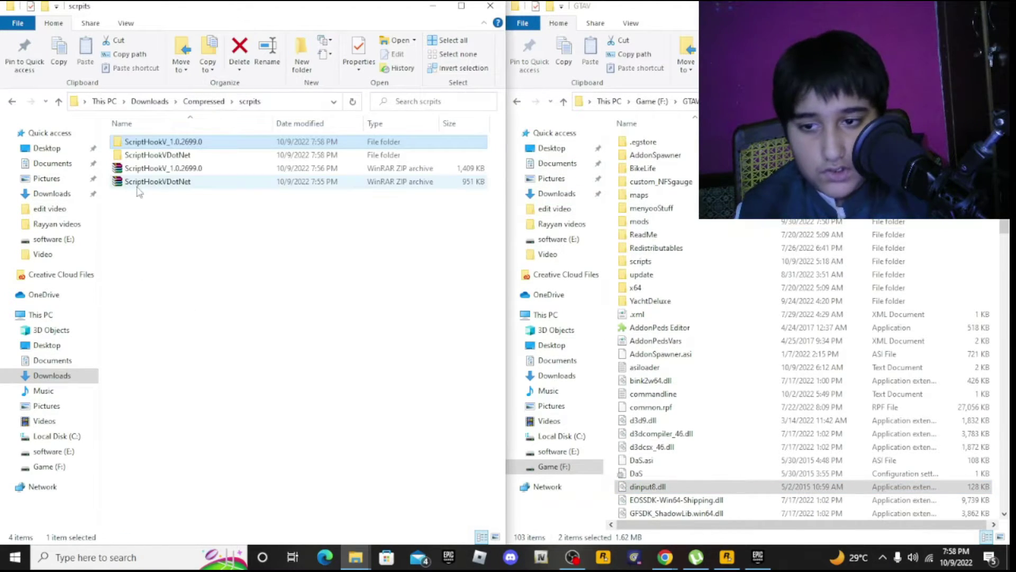
double_click(164, 154)
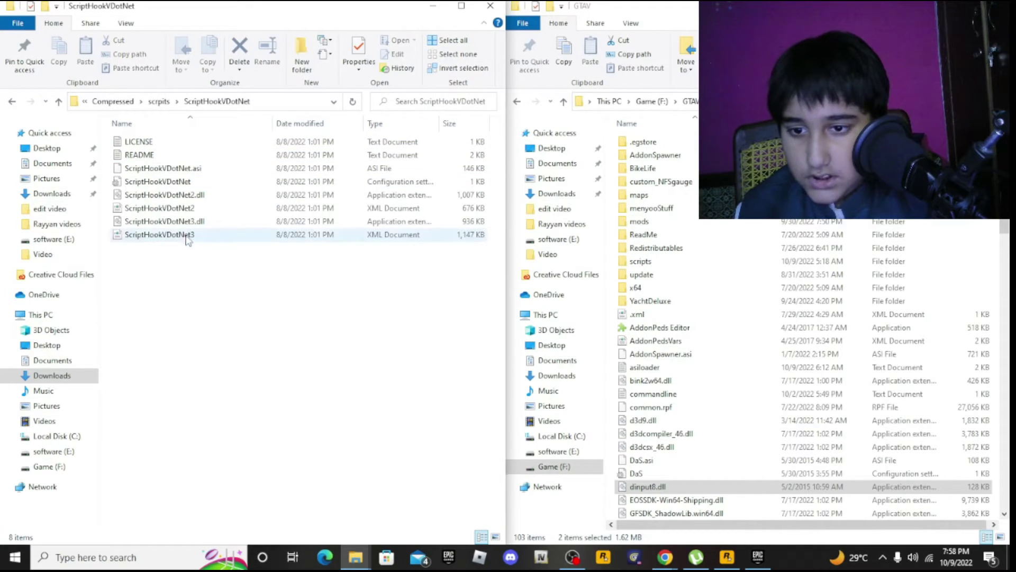
click(204, 235)
ctrl+click(204, 208)
ctrl+click(204, 186)
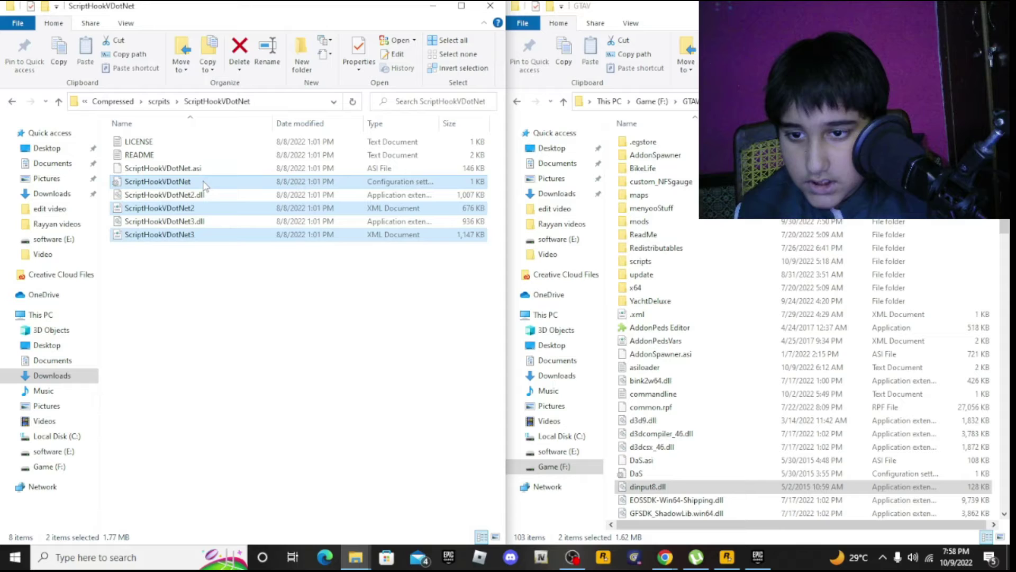
ctrl+click(203, 169)
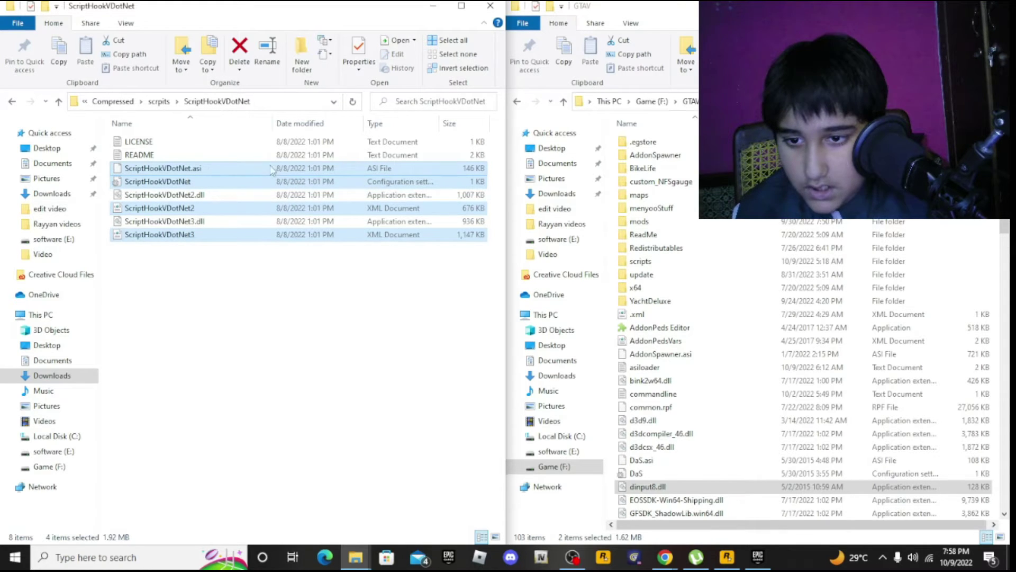
click(216, 337)
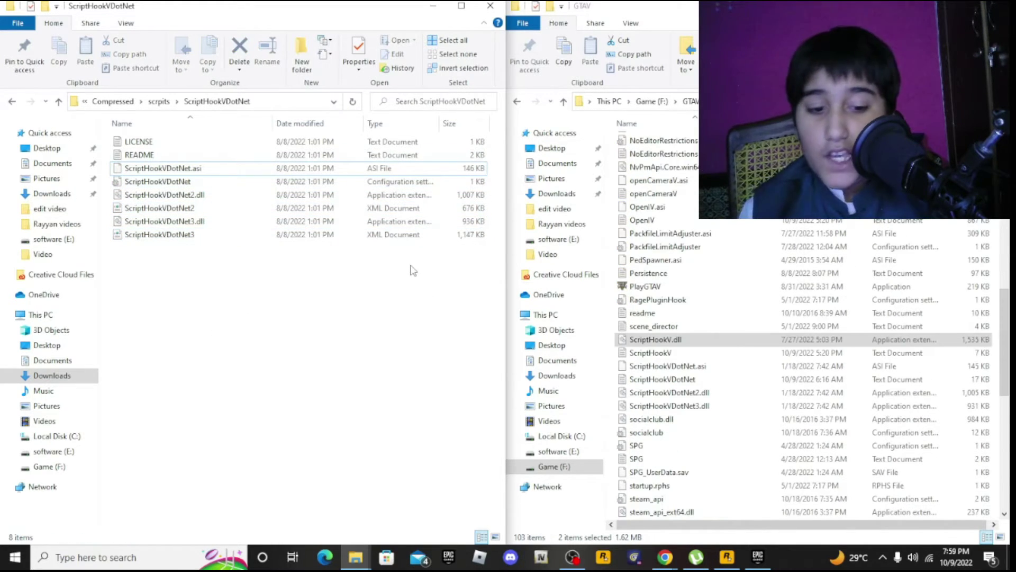
click(183, 221)
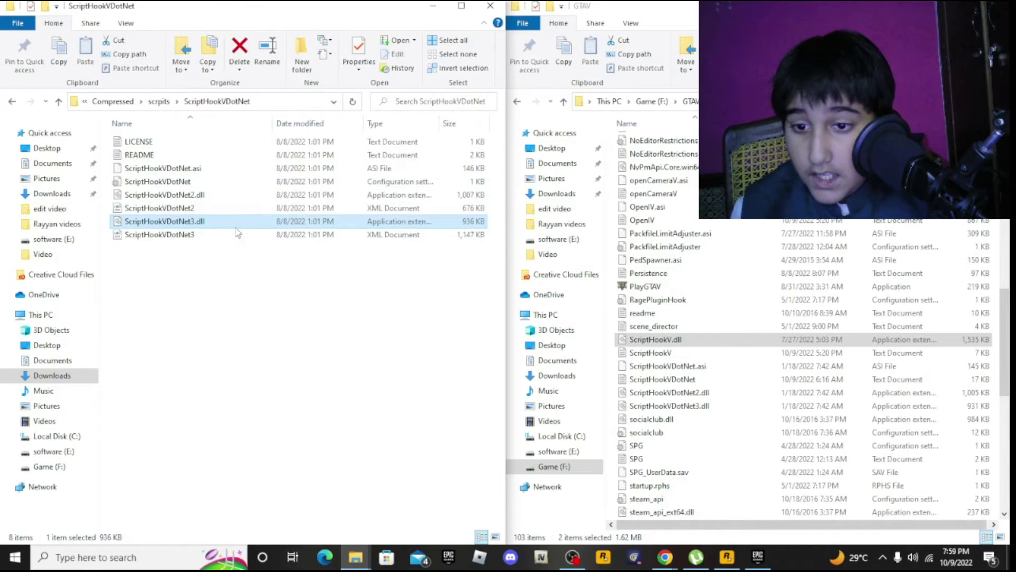
ctrl+click(164, 194)
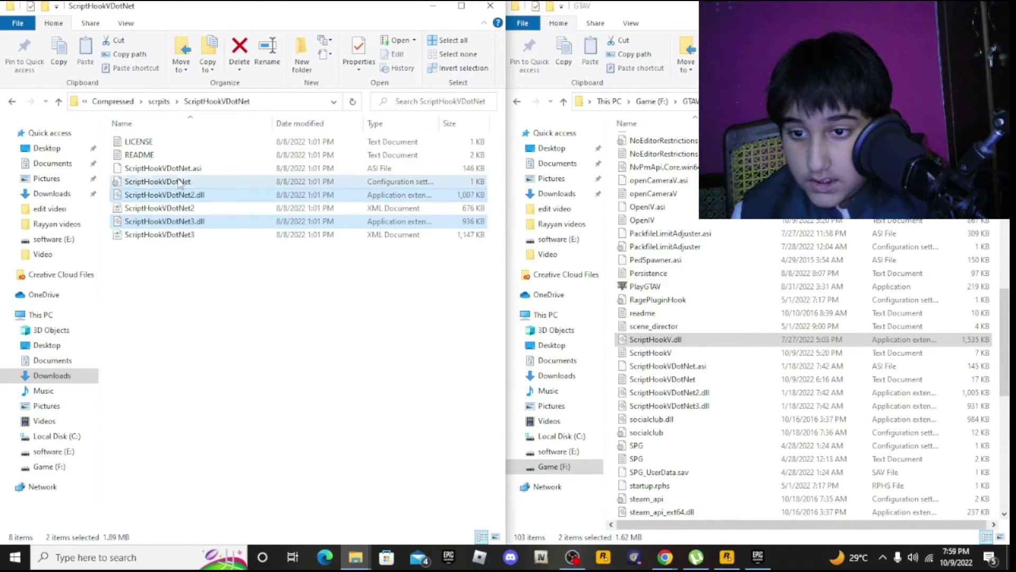
ctrl+click(179, 182)
ctrl+click(204, 168)
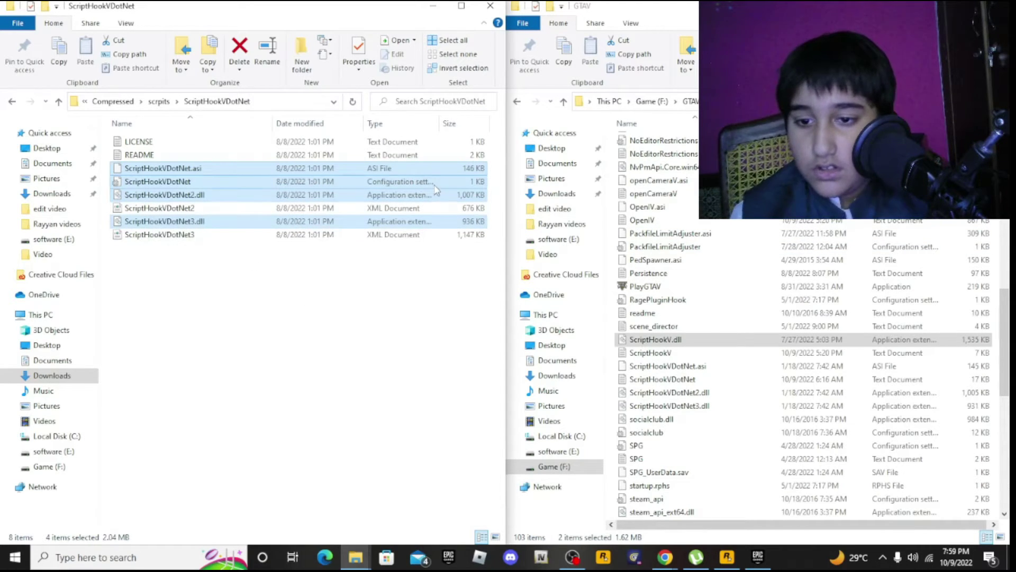
drag(156, 182, 662, 135)
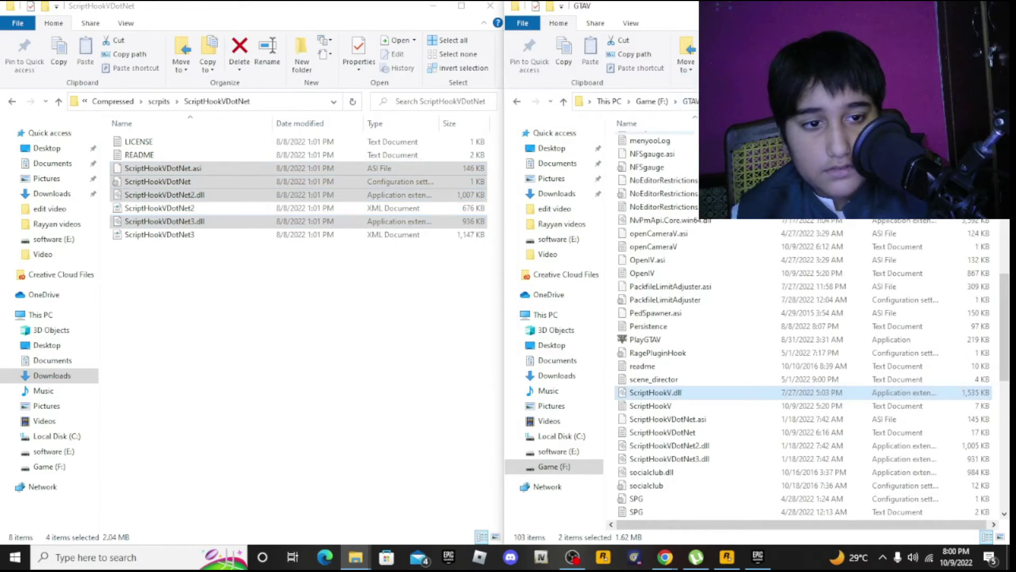
click(551, 169)
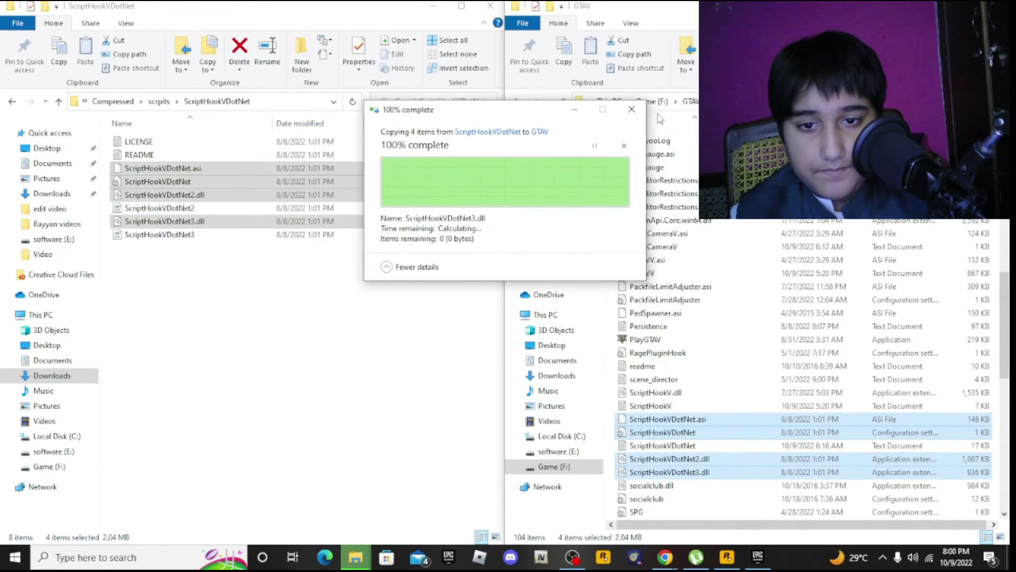
Close the ScriptHookVDotNet window, check ScriptHookVDotNet.asi in GTAV, and maximize the GTAV window.
click(490, 6)
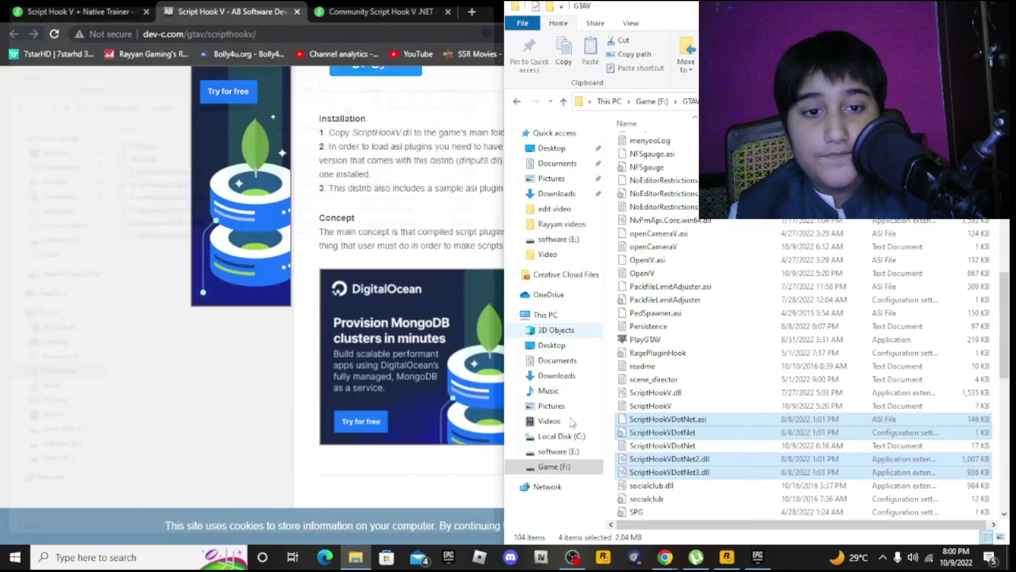
scroll(800, 242, down, 3)
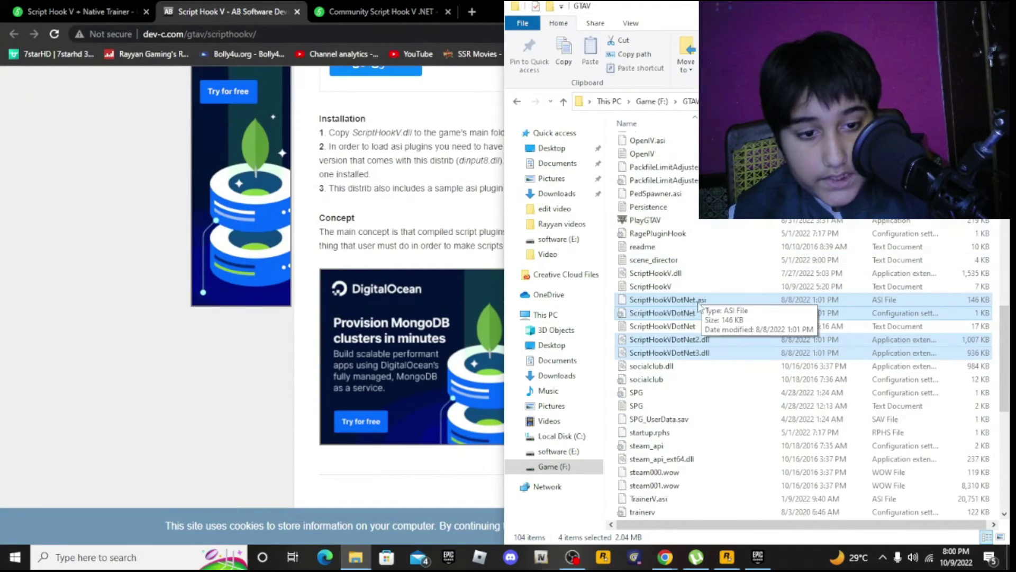
click(735, 303)
key(F2)
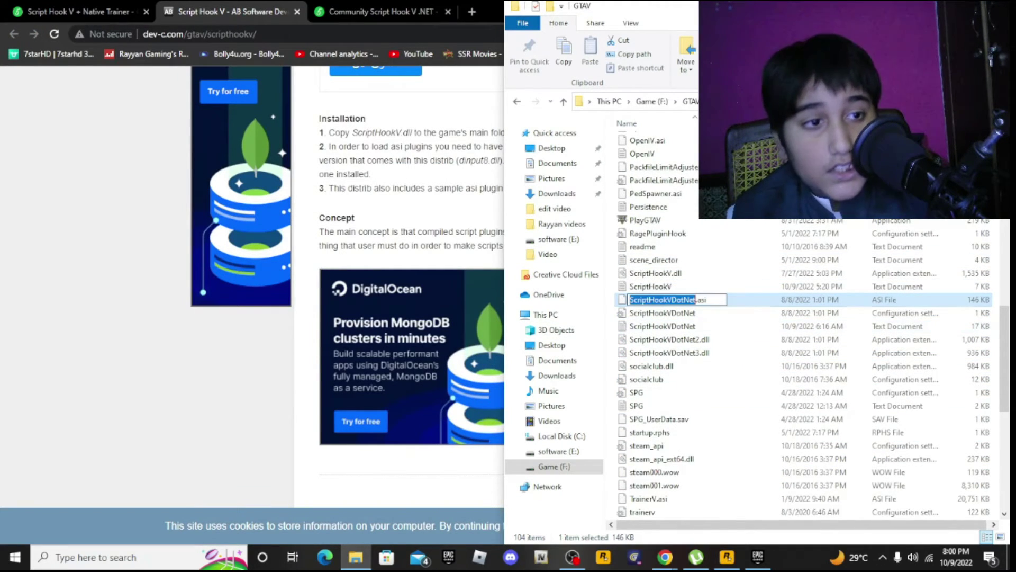
key(Return)
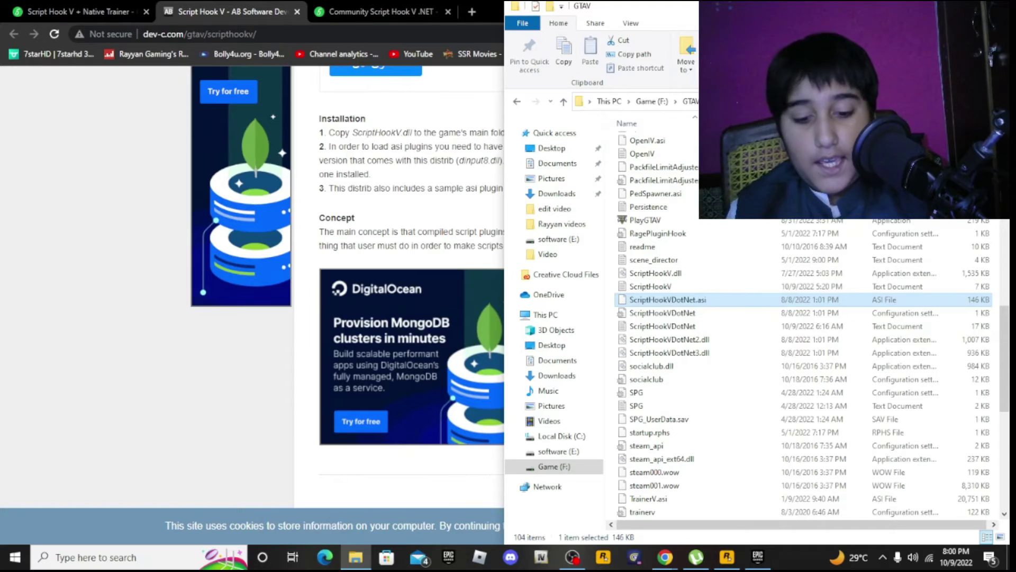
key(alt)
key(super+Up)
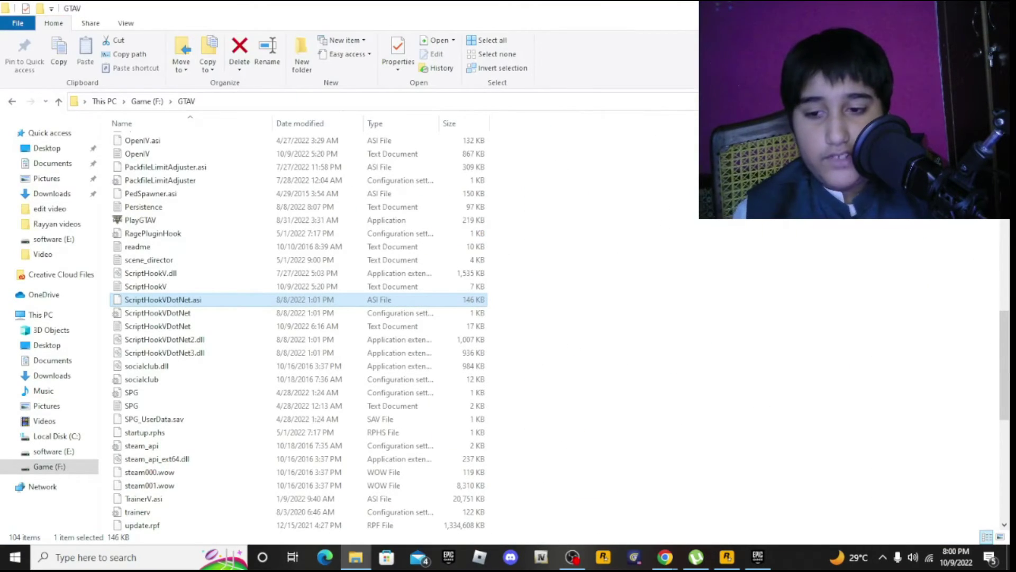
scroll(170, 402, up, 20)
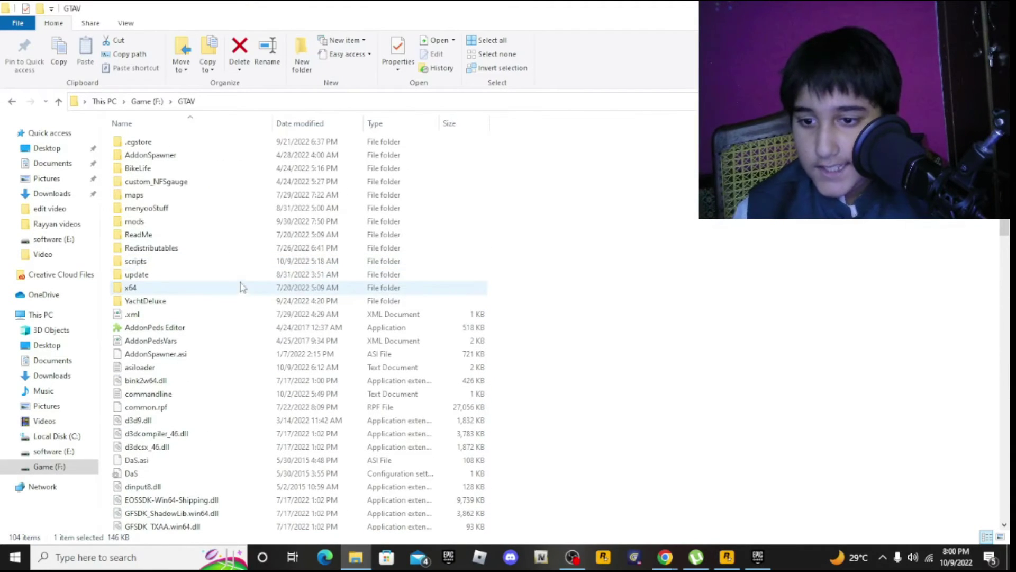
scroll(238, 286, down, 1)
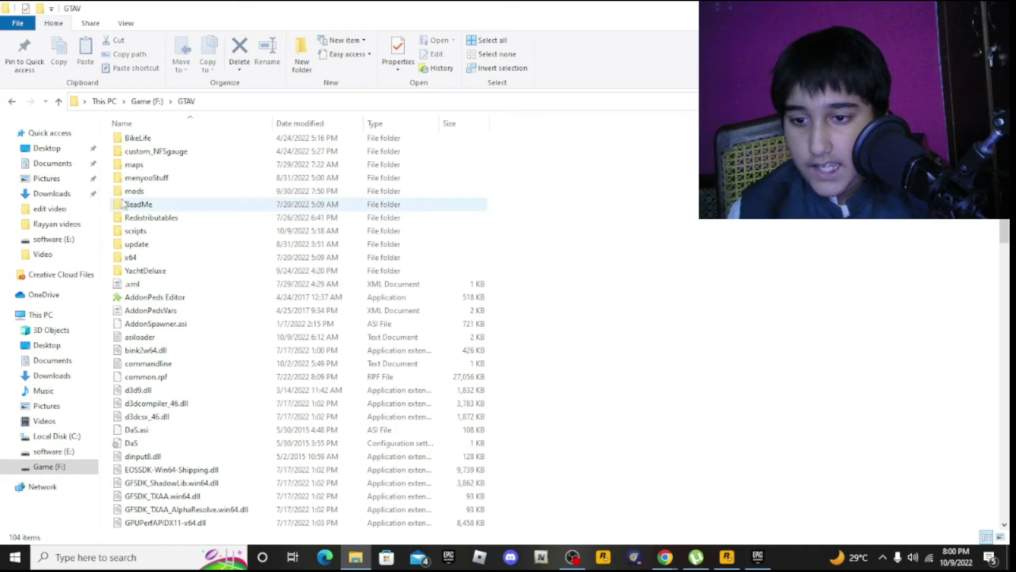
scroll(123, 204, up, 1)
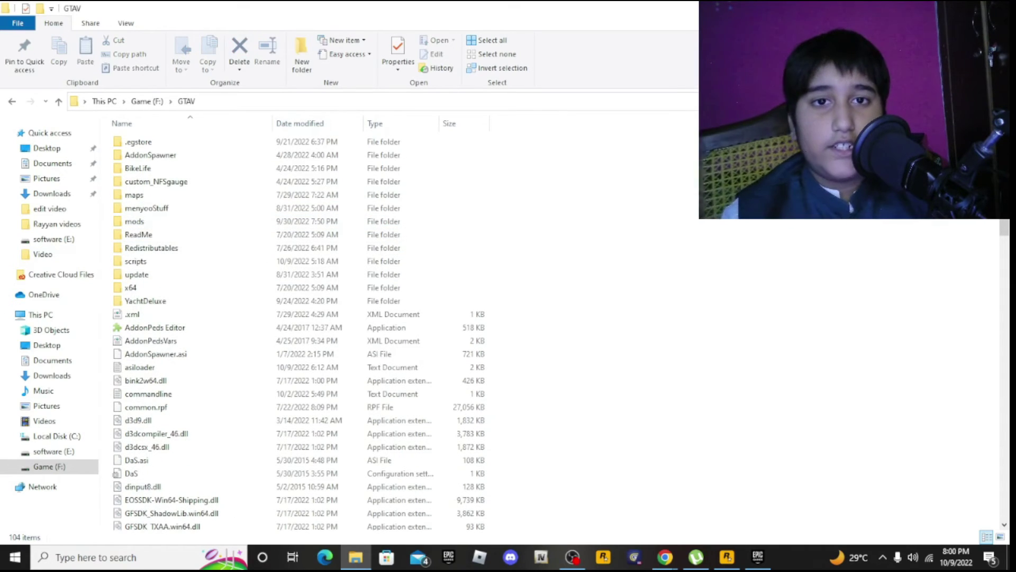